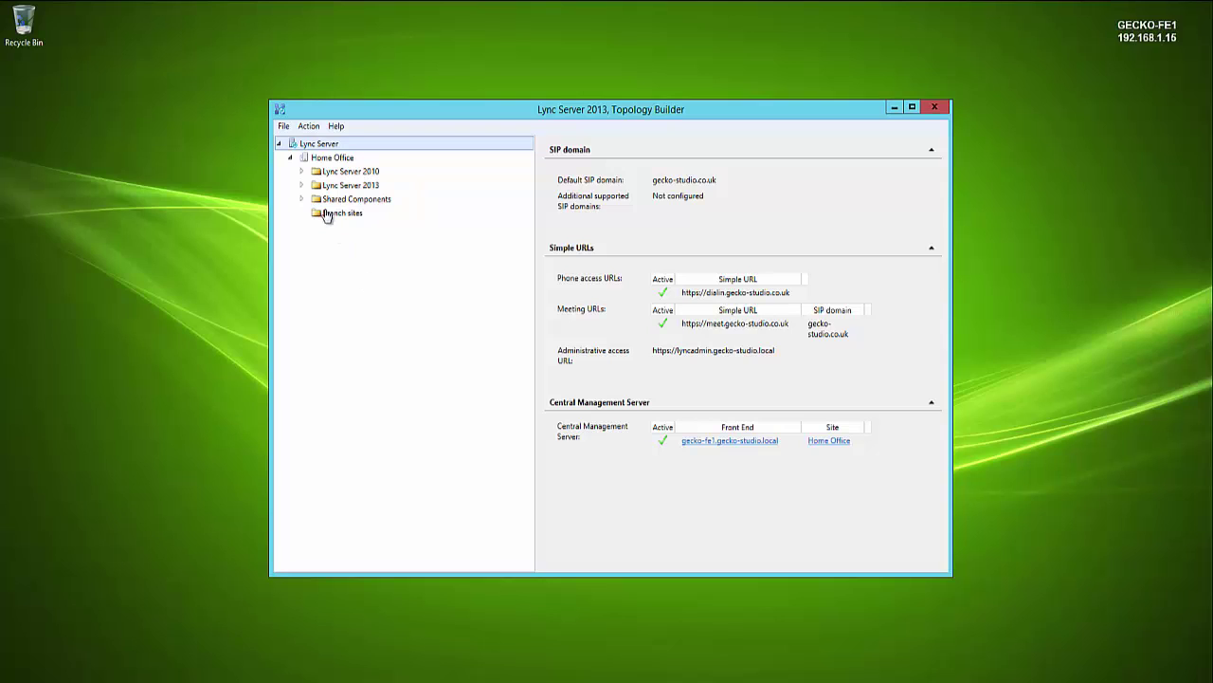
Step: Examine the Standard Edition front end, Mediation, Persistent Chat and Edge pools in the Lync Server 2013 topology
click(303, 187)
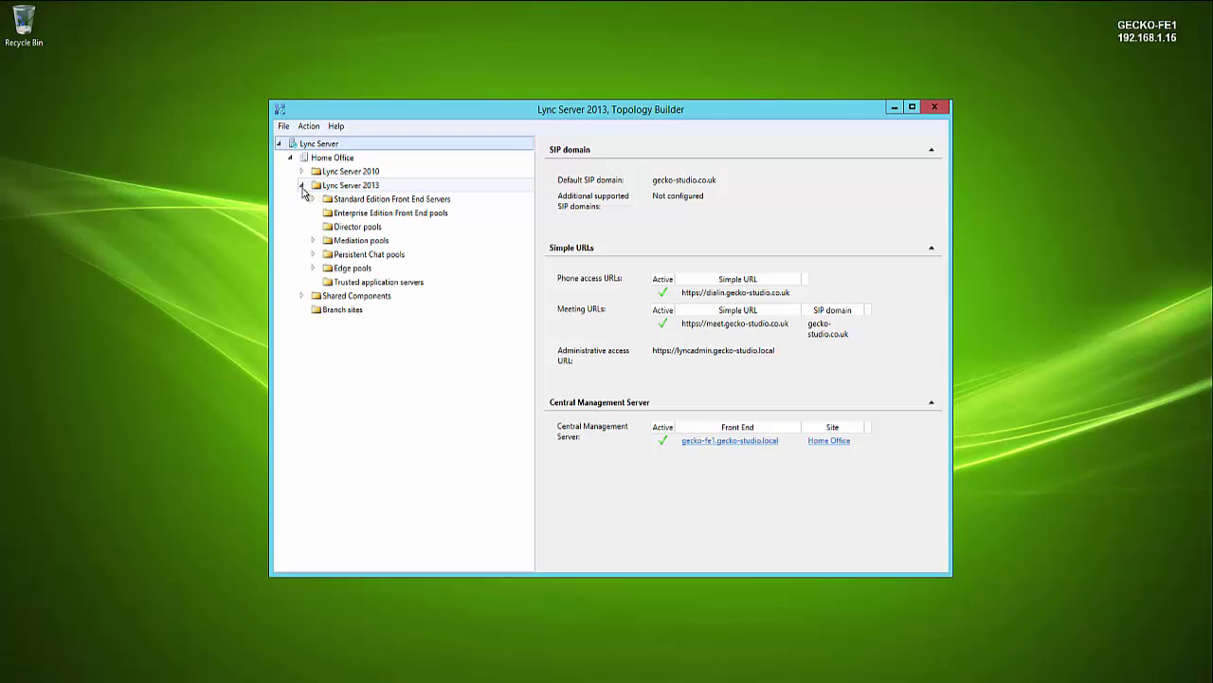
click(313, 200)
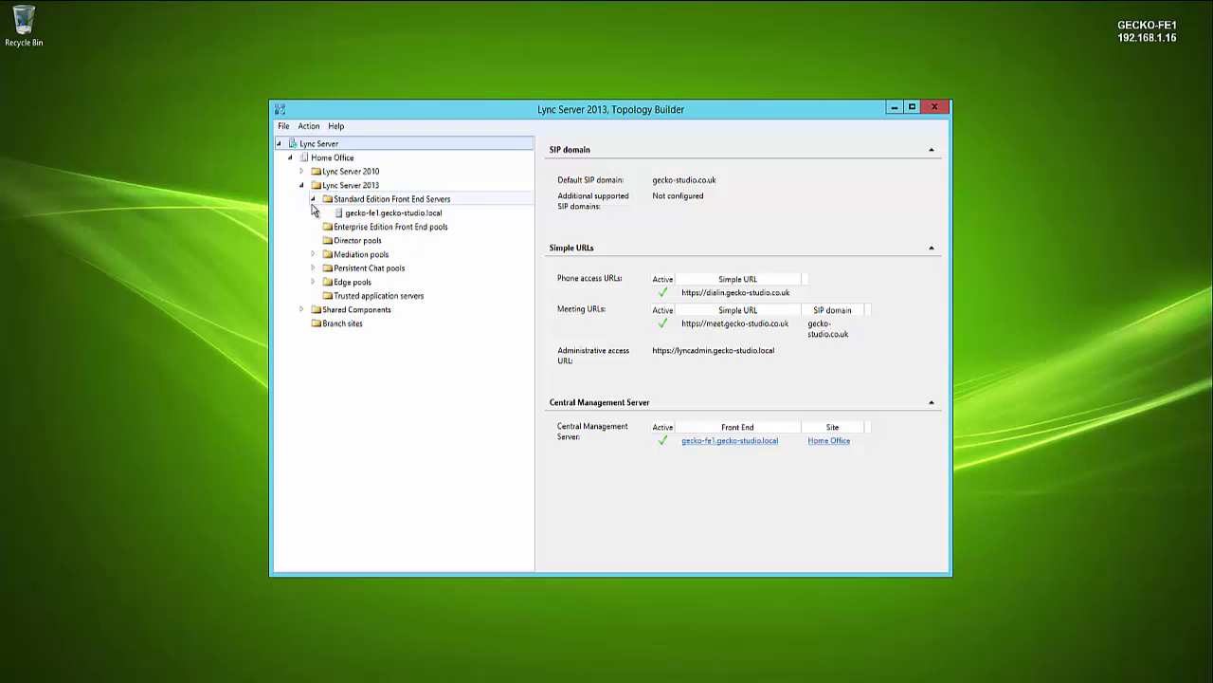
click(313, 254)
click(314, 282)
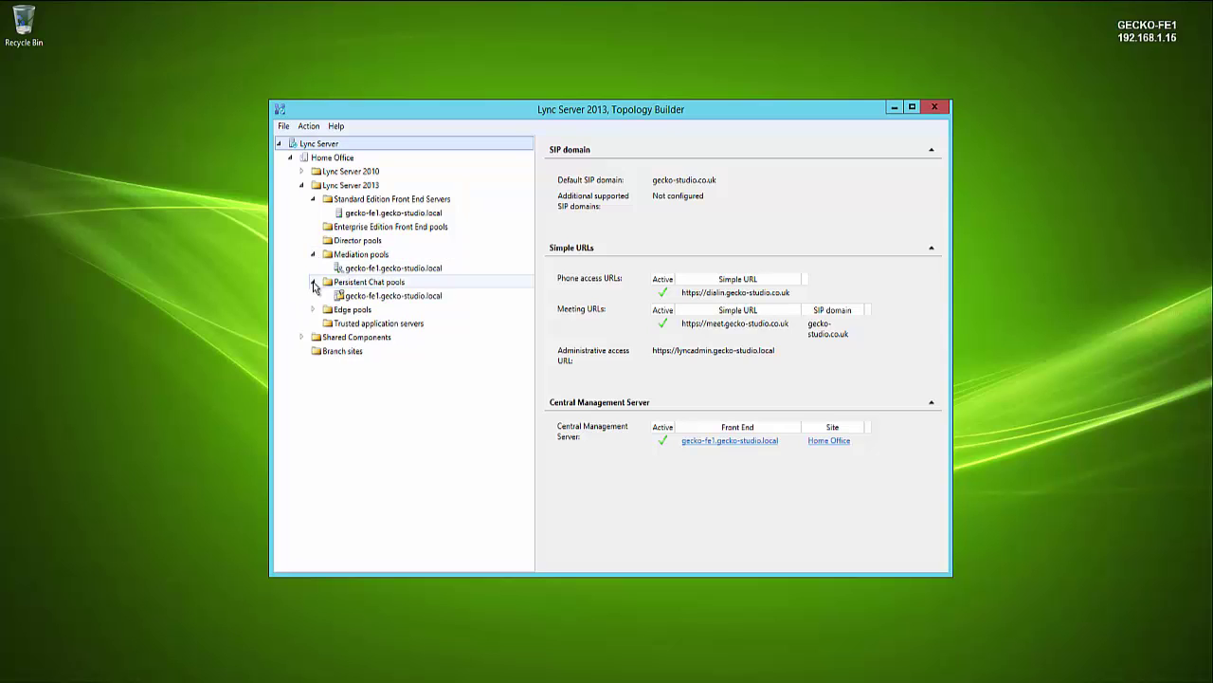
click(314, 310)
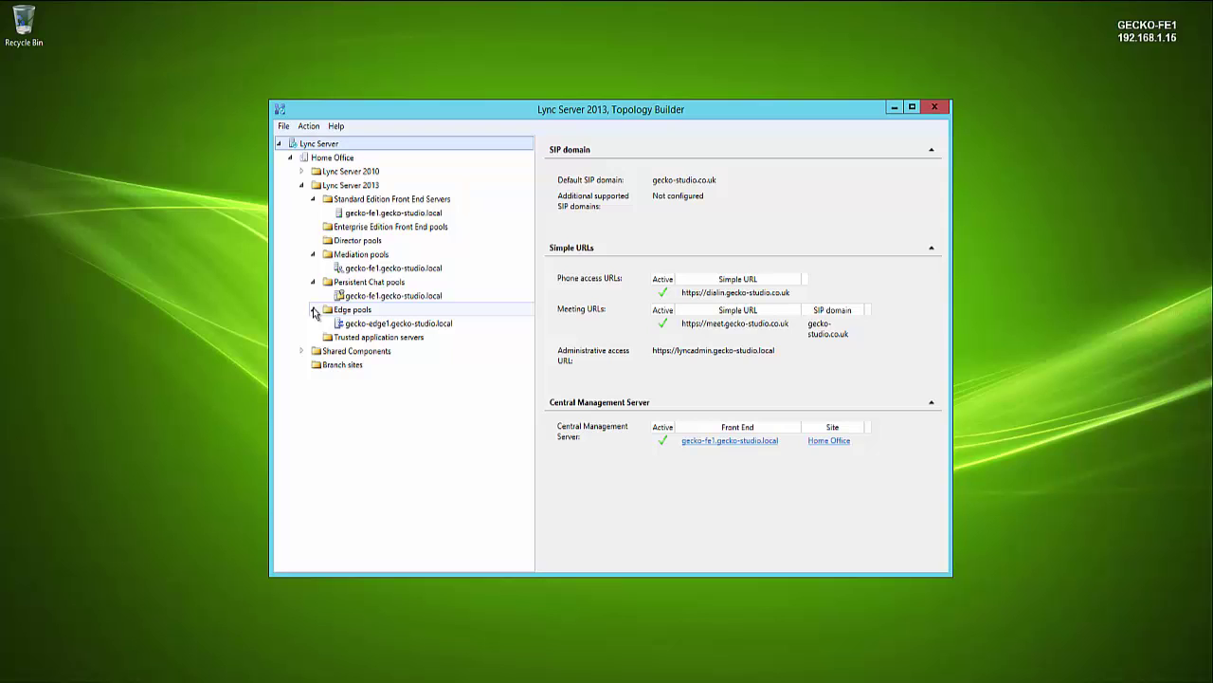
click(314, 310)
click(314, 282)
click(313, 254)
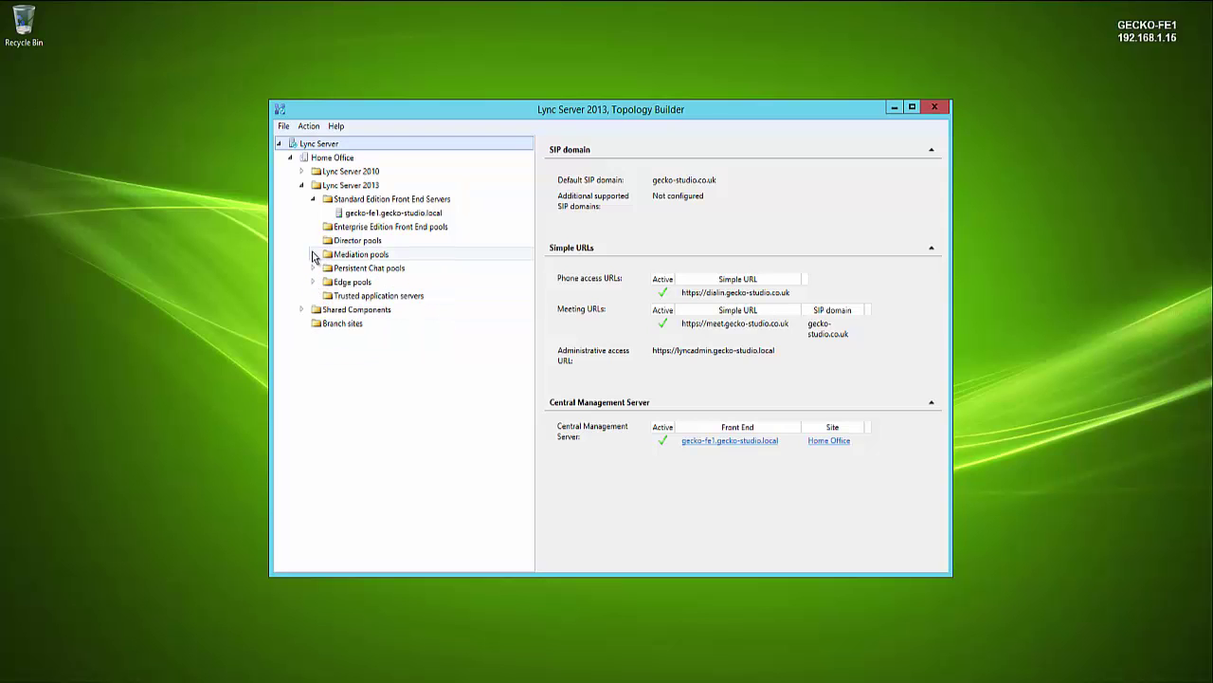
click(365, 213)
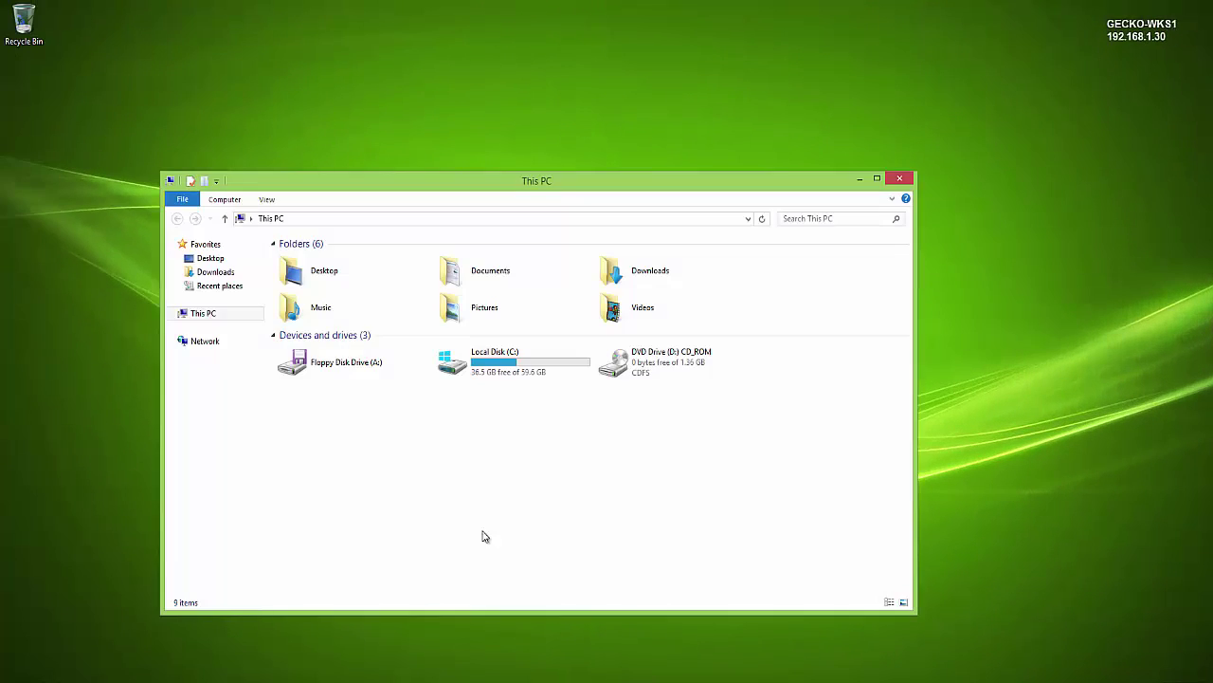
Step: On GECKO-WKS1, install the Skype for Business Server 2015 core components from the DVD drive, checking online for updates and accepting the license terms
click(639, 374)
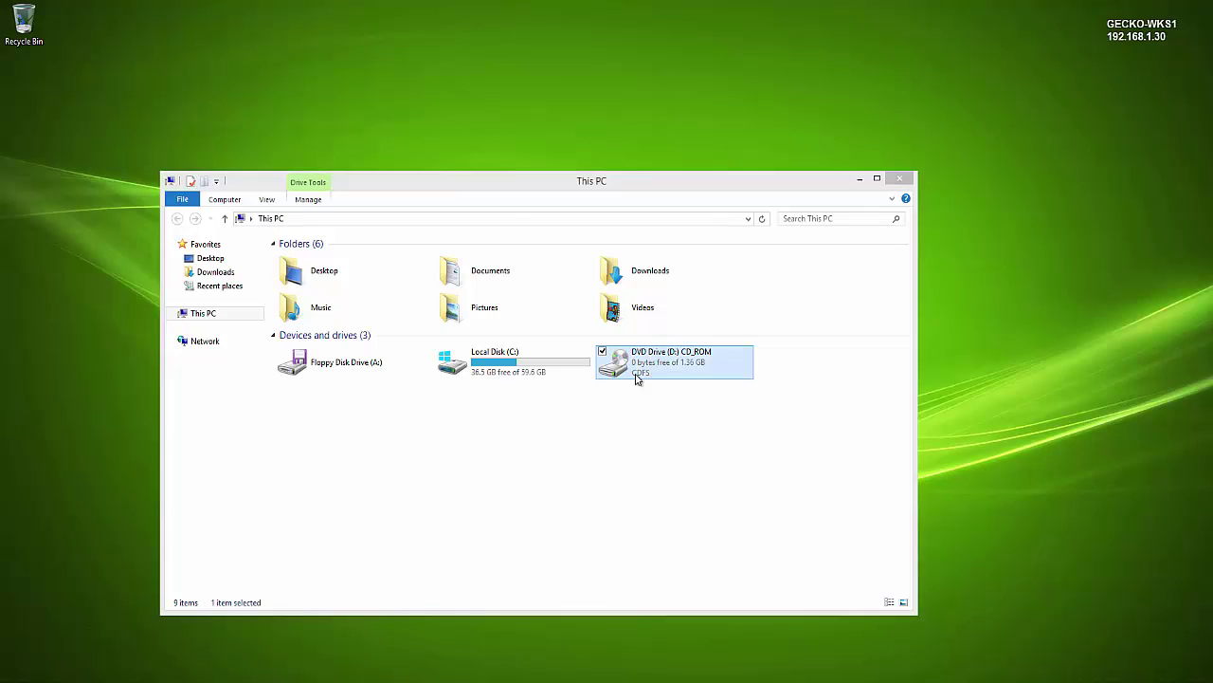
click(900, 178)
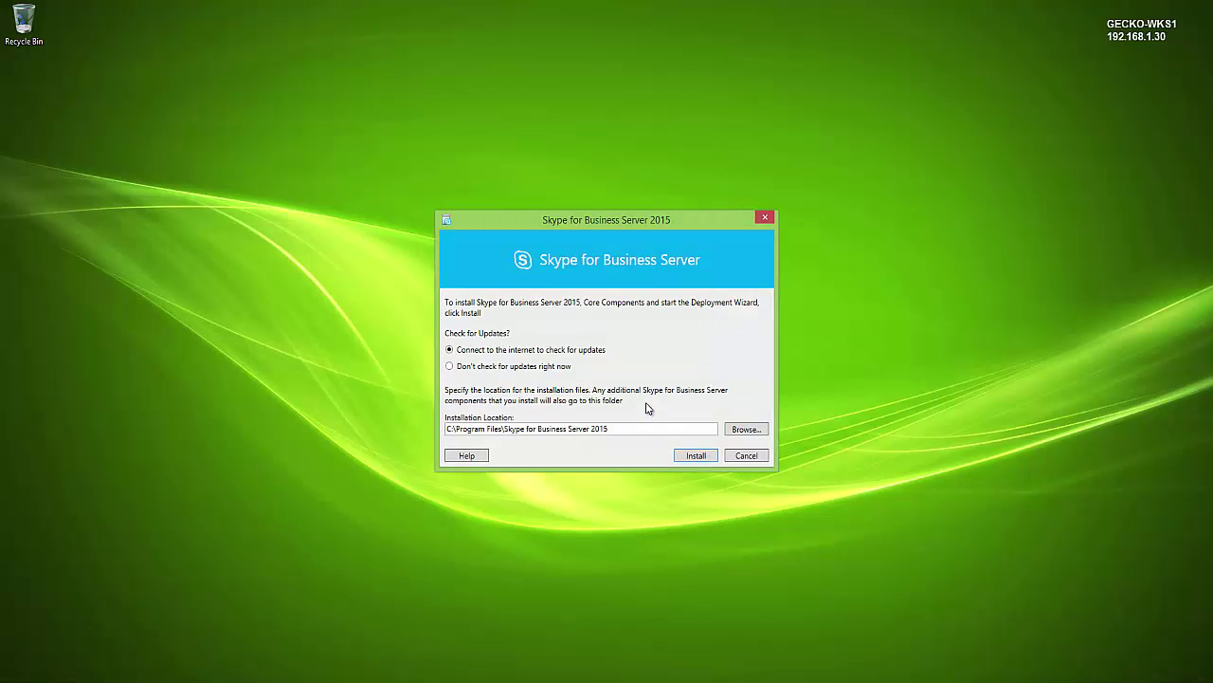
click(692, 458)
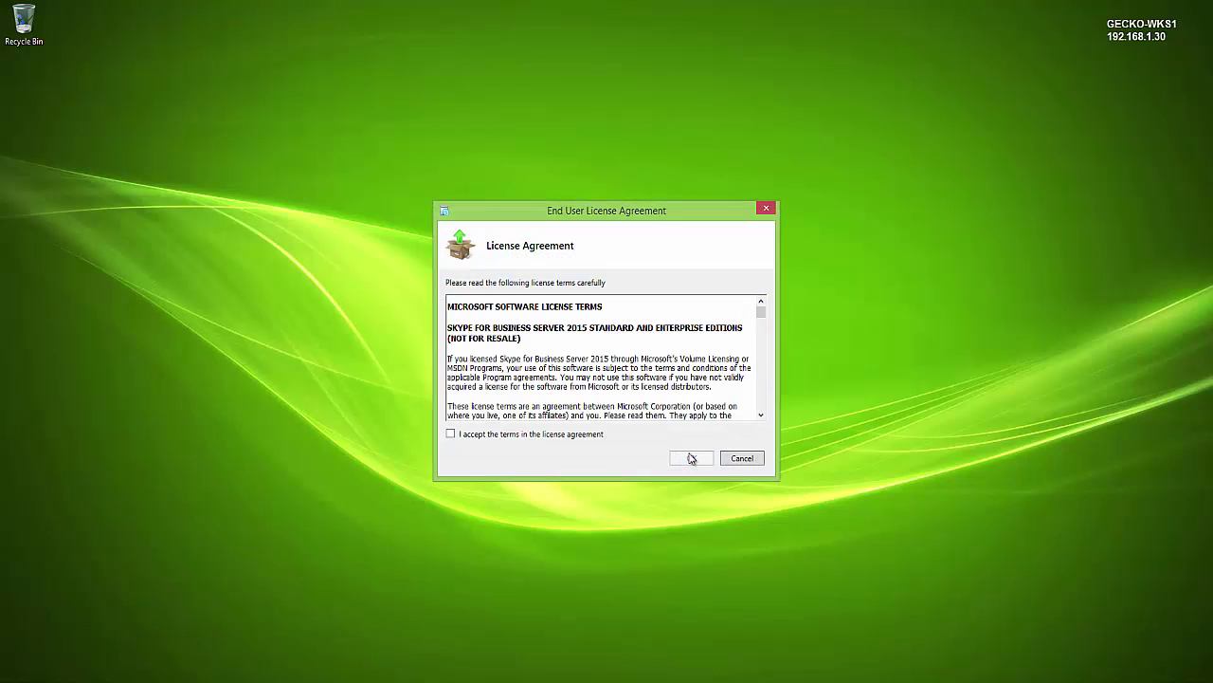
click(583, 436)
click(691, 458)
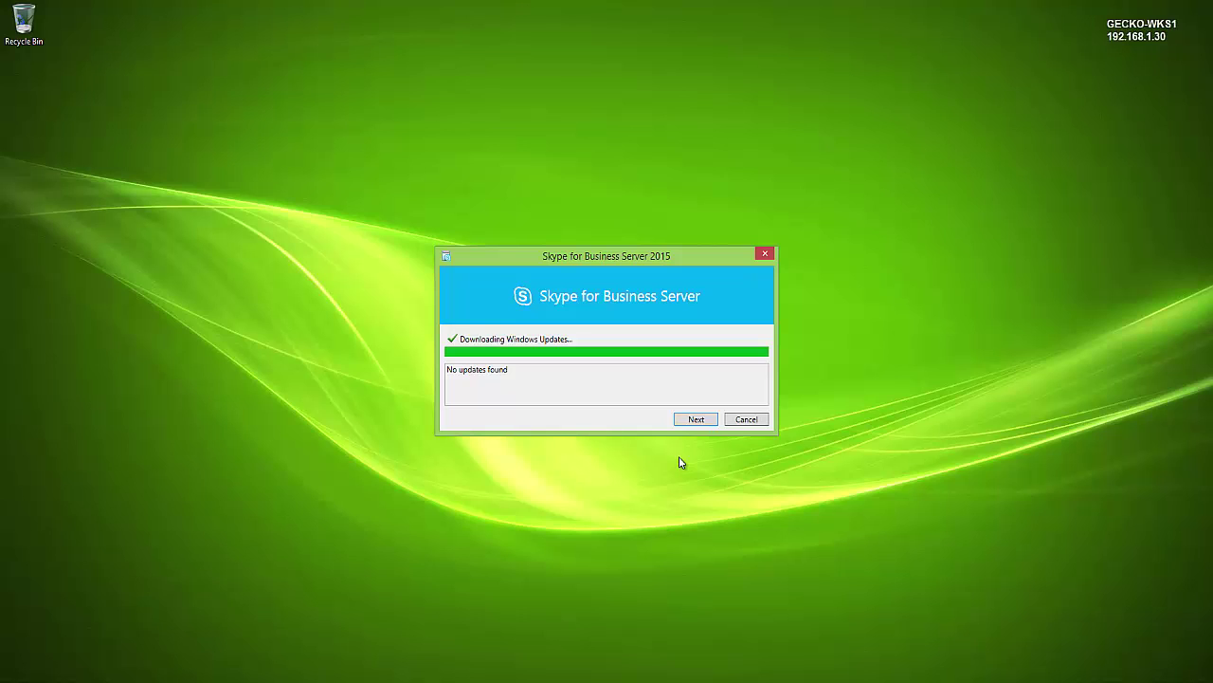
click(697, 420)
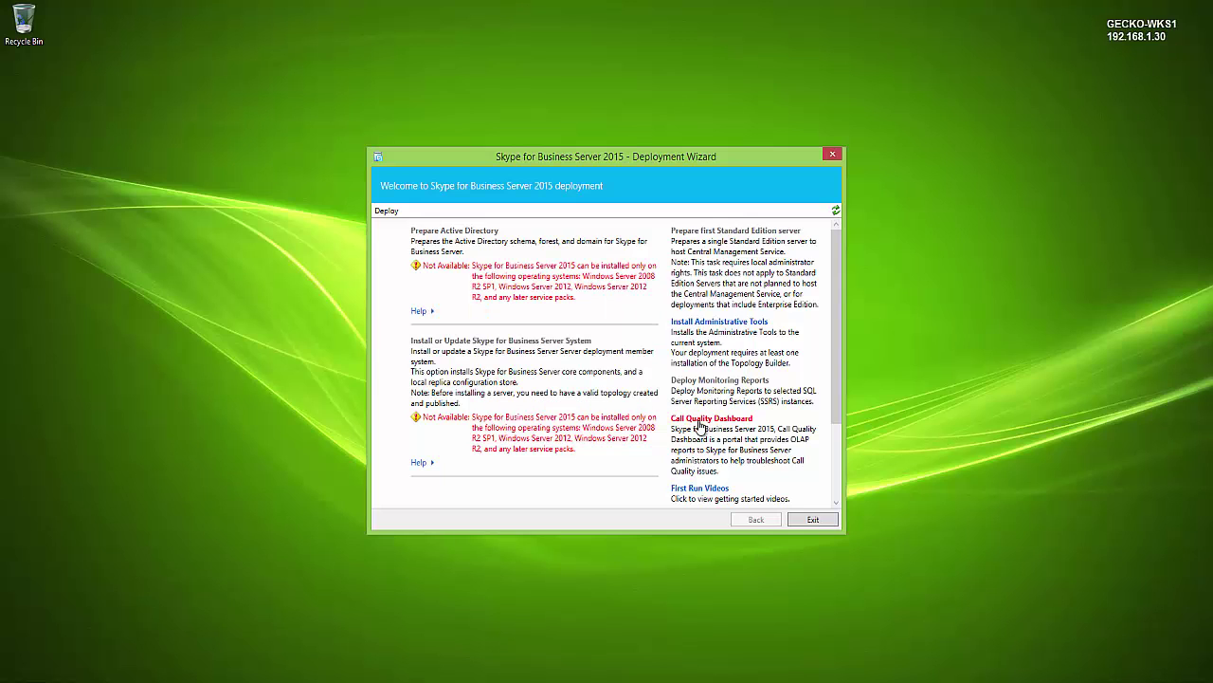
Step: Install the Administrative Tools with the Deployment Wizard and exit the wizard
click(706, 325)
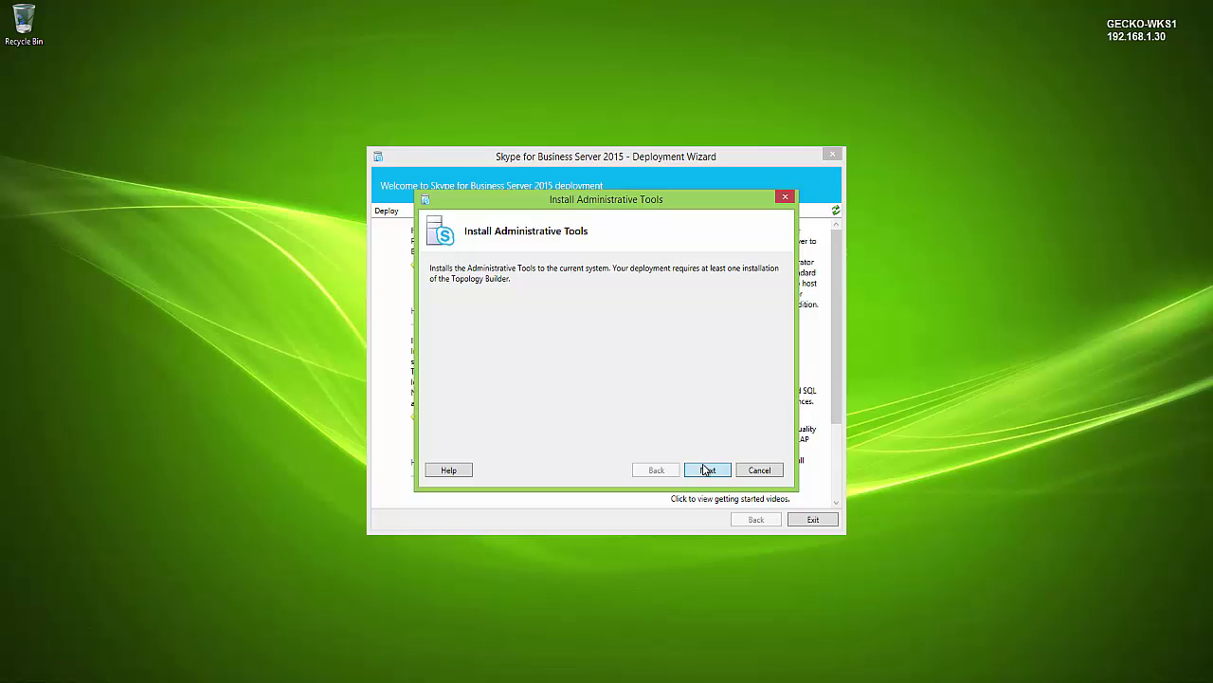
click(706, 469)
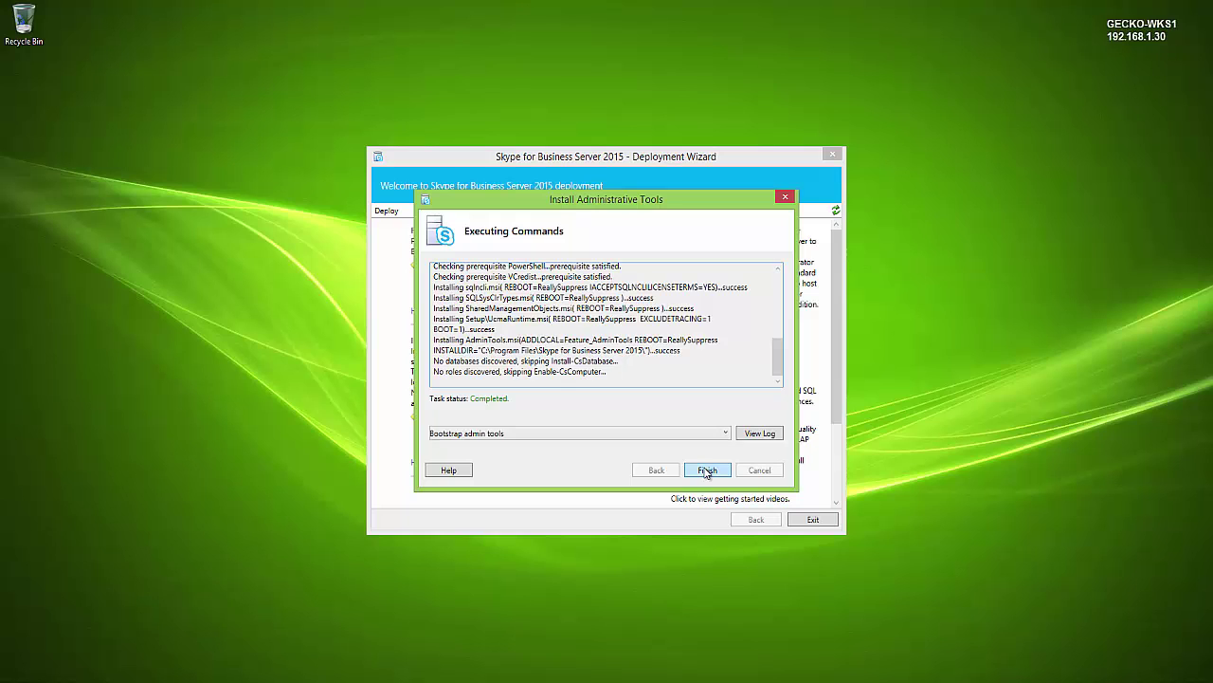
click(706, 470)
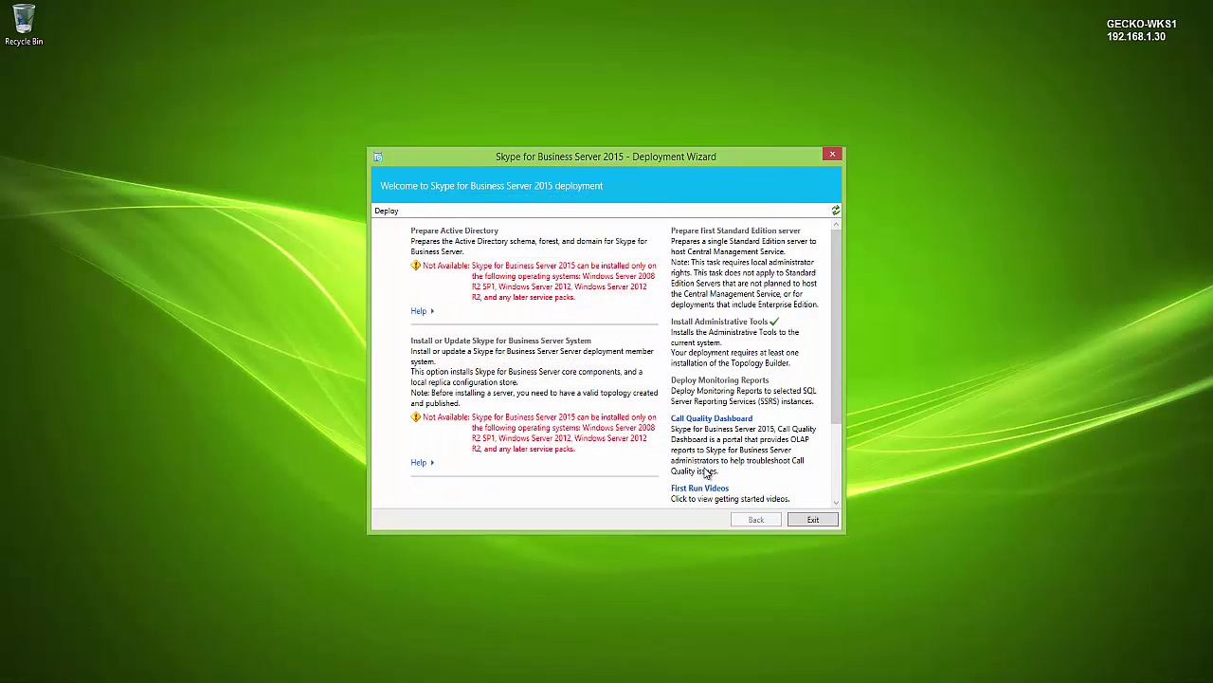
click(797, 520)
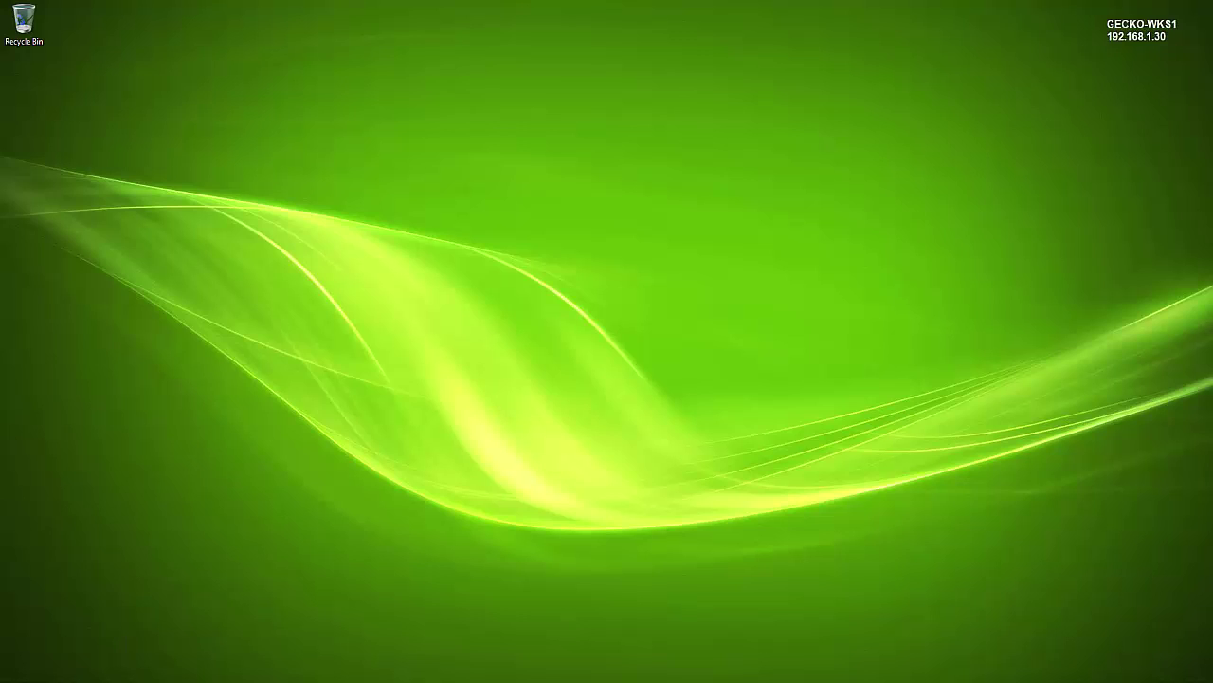
Step: Search for and launch Skype for Business Server Topology Builder
key(super)
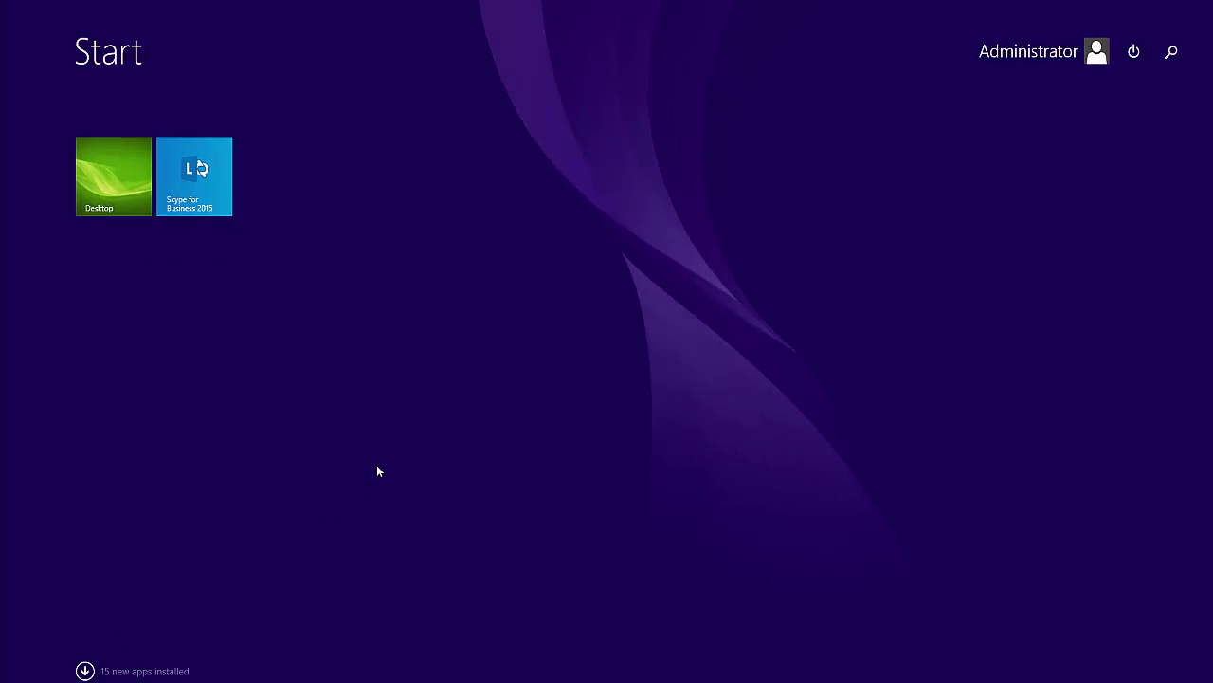
text(topology Builder)
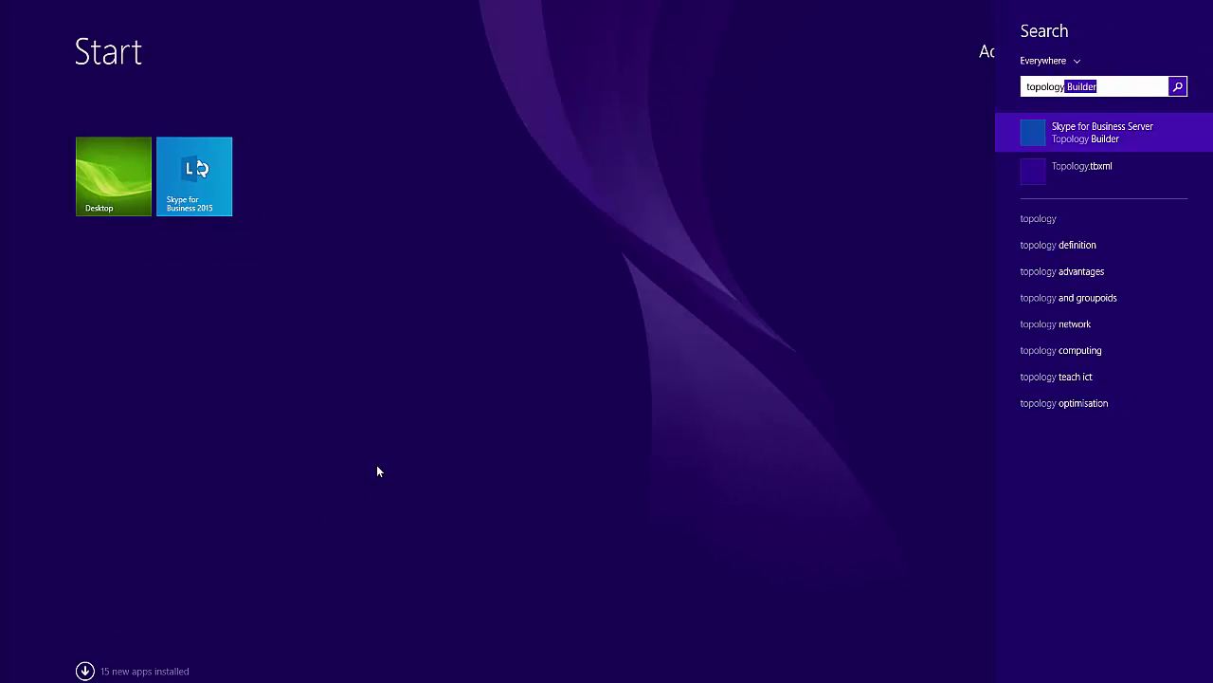
click(1077, 138)
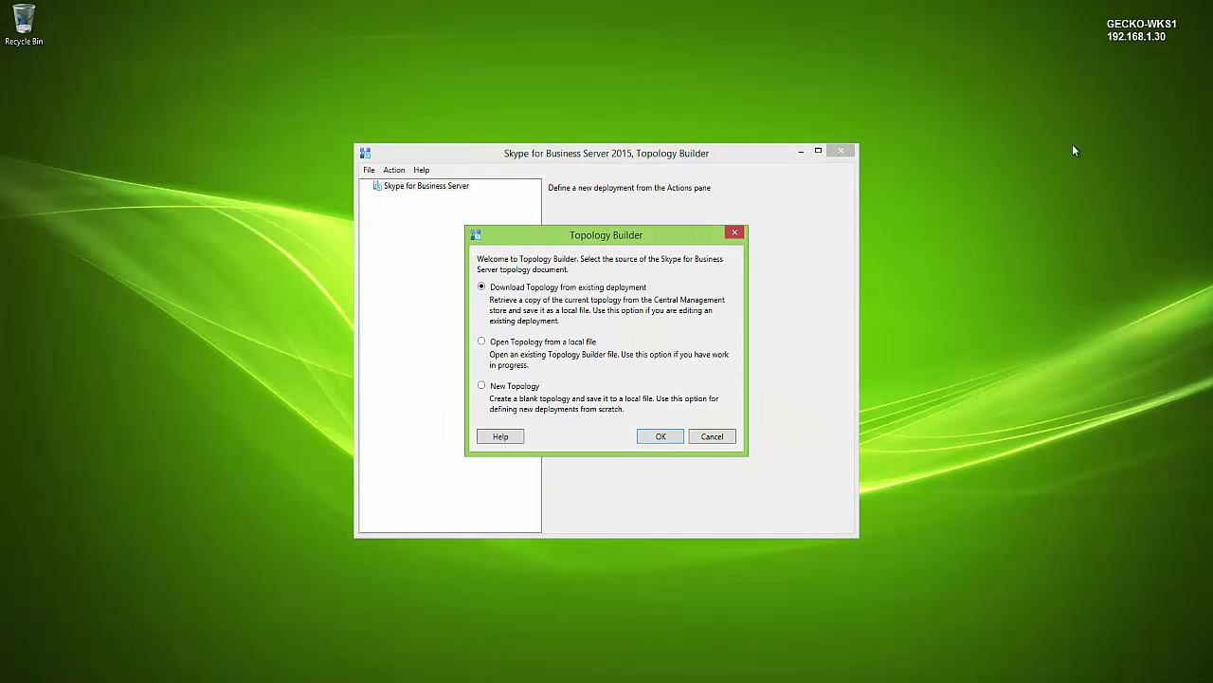
Step: Download the topology from the existing deployment and save it over Topology.tbxml in Documents
click(656, 436)
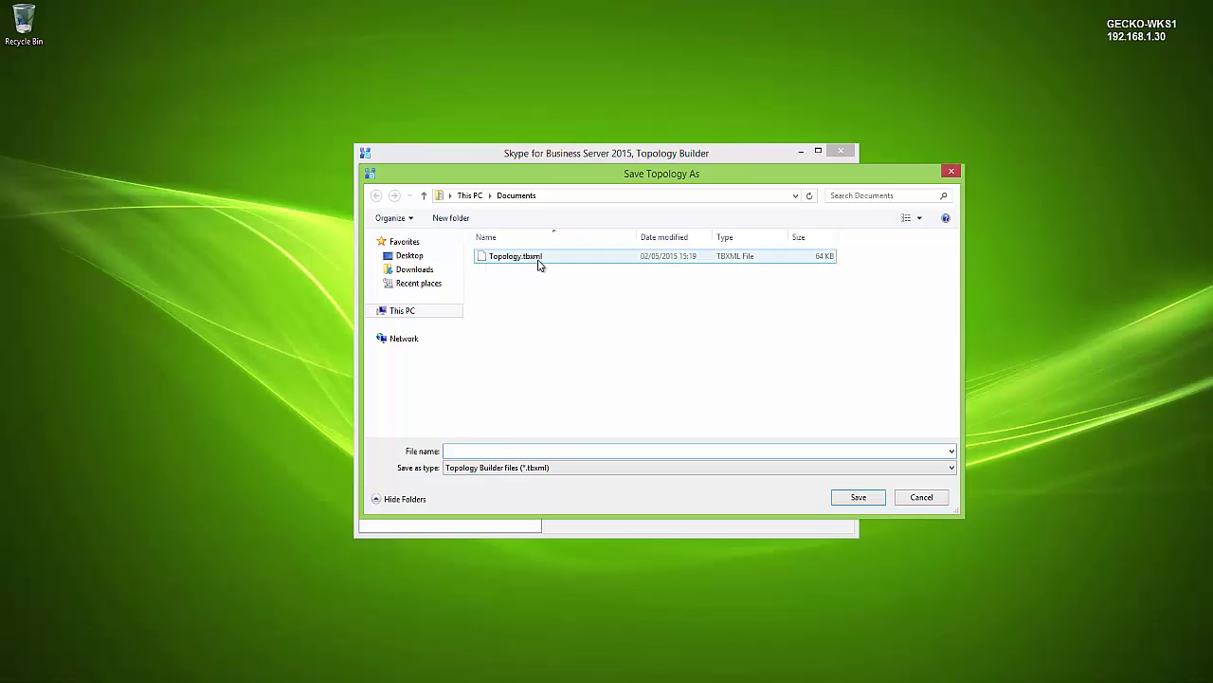
click(541, 260)
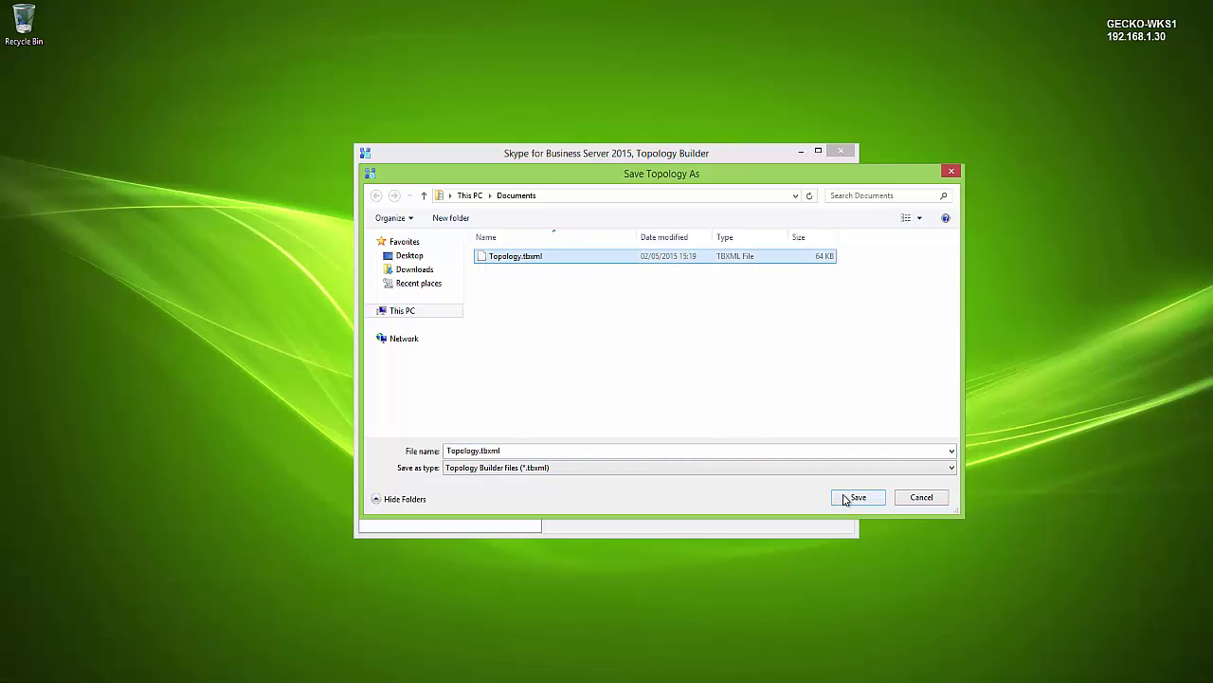
click(844, 500)
click(649, 357)
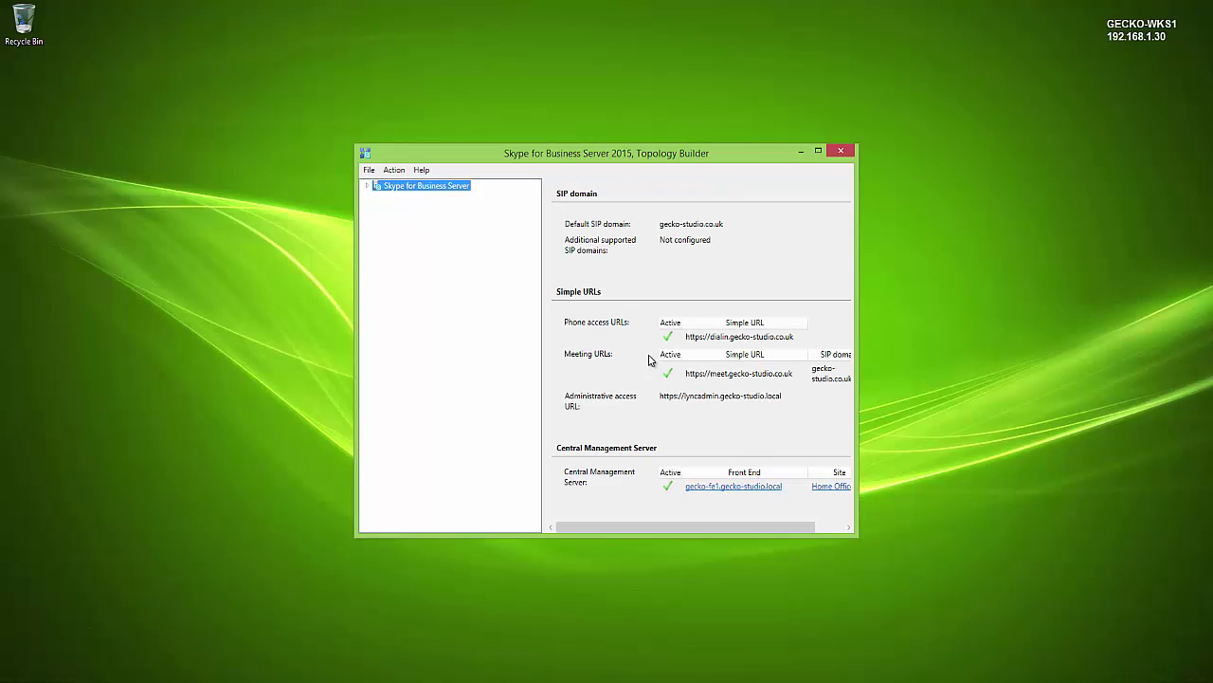
Step: Examine the Front End, Mediation, Persistent Chat and Edge pools under Lync Server 2013 in the Home Office site
click(367, 185)
click(377, 196)
click(389, 217)
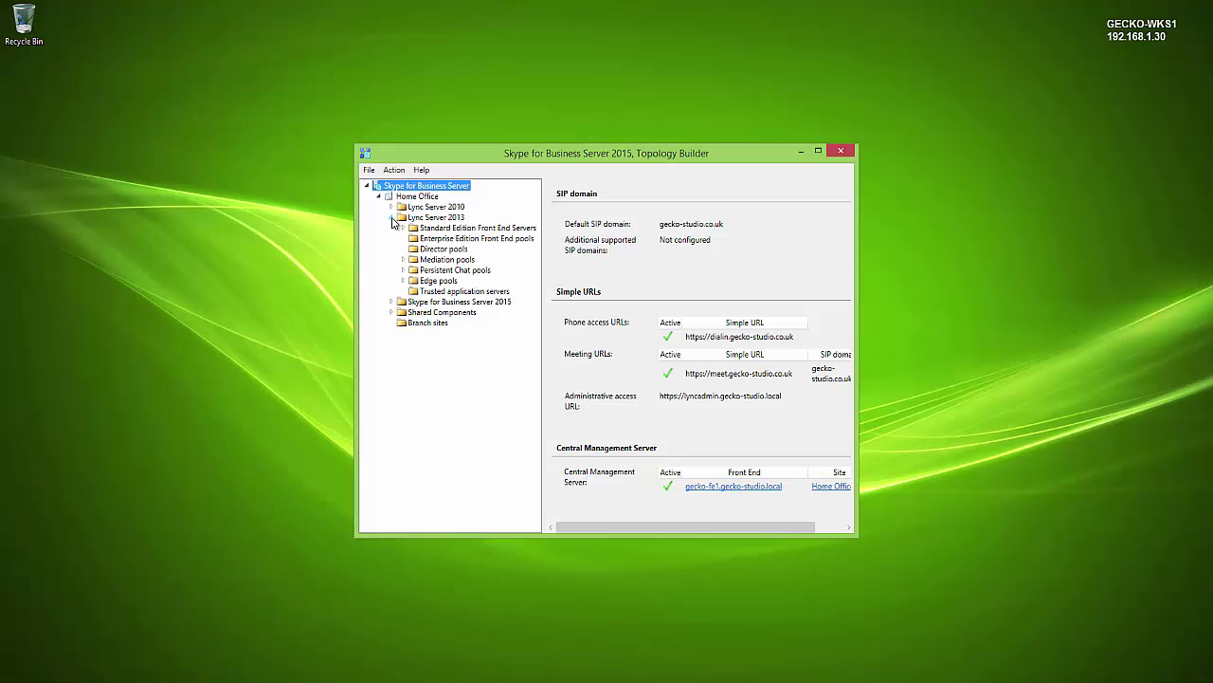
click(402, 229)
click(403, 270)
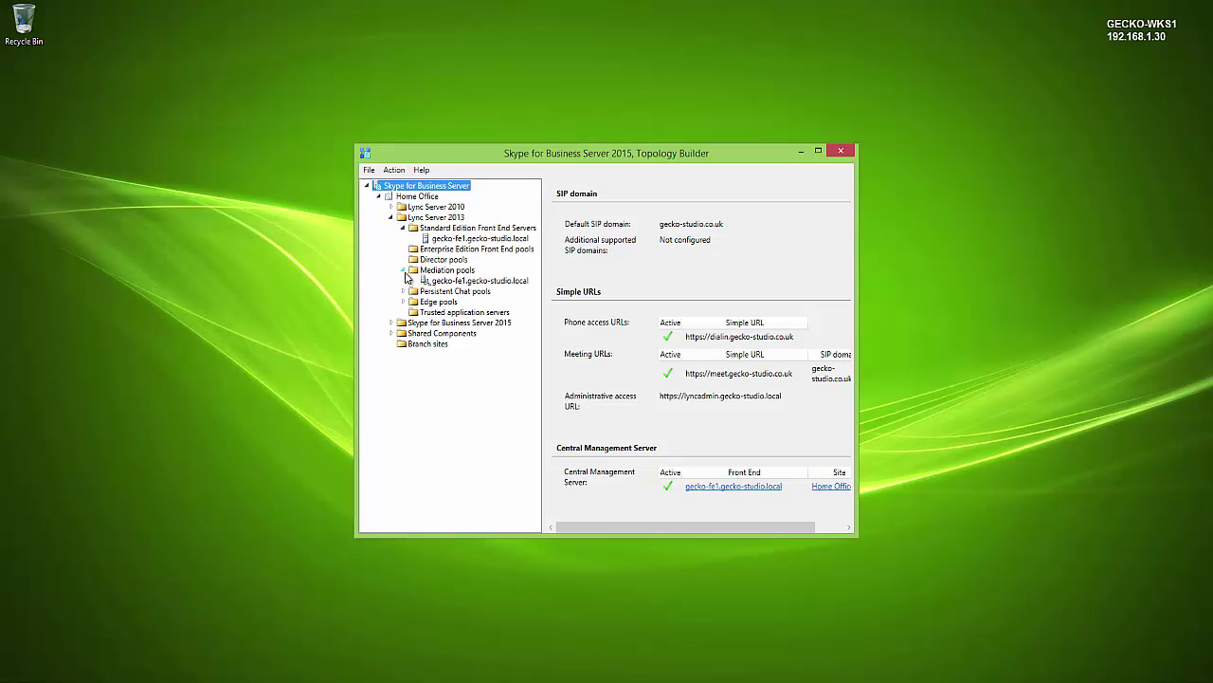
click(403, 291)
click(403, 312)
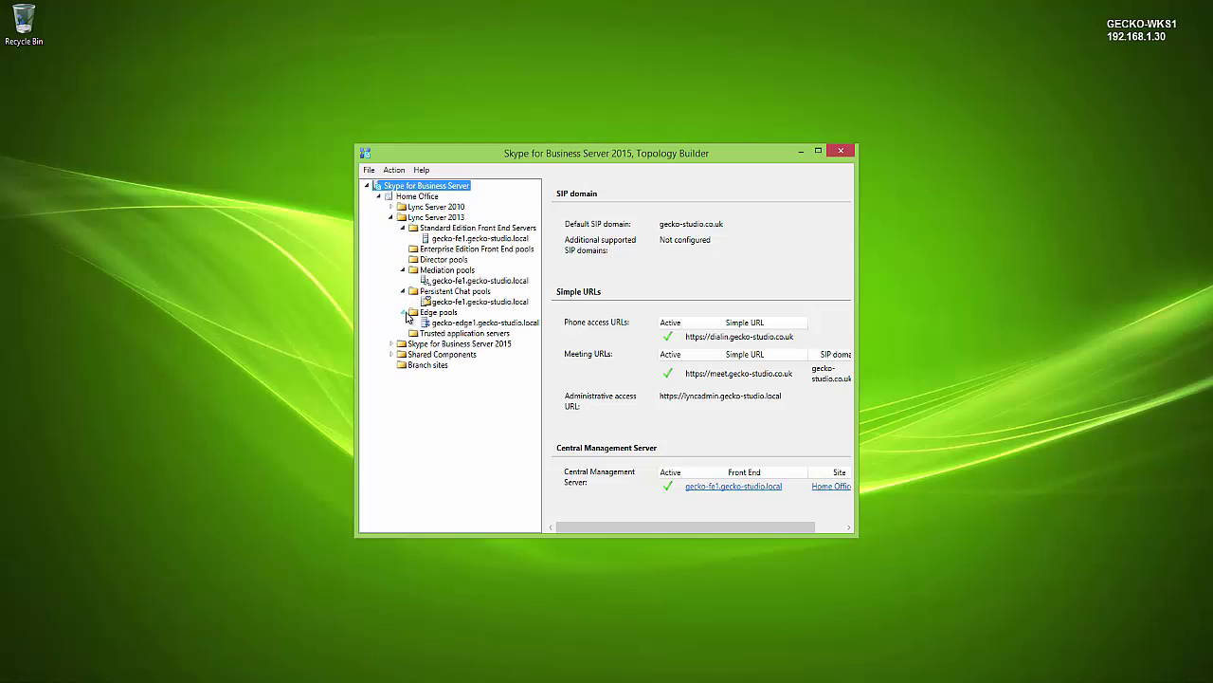
click(402, 312)
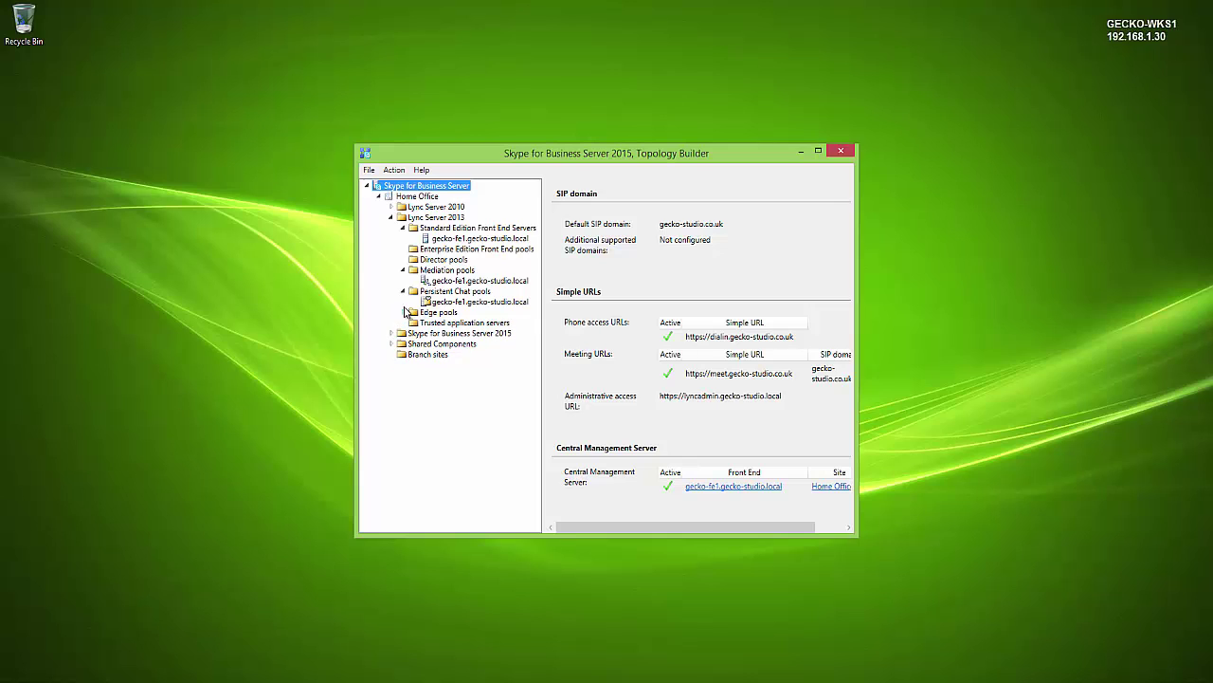
click(402, 291)
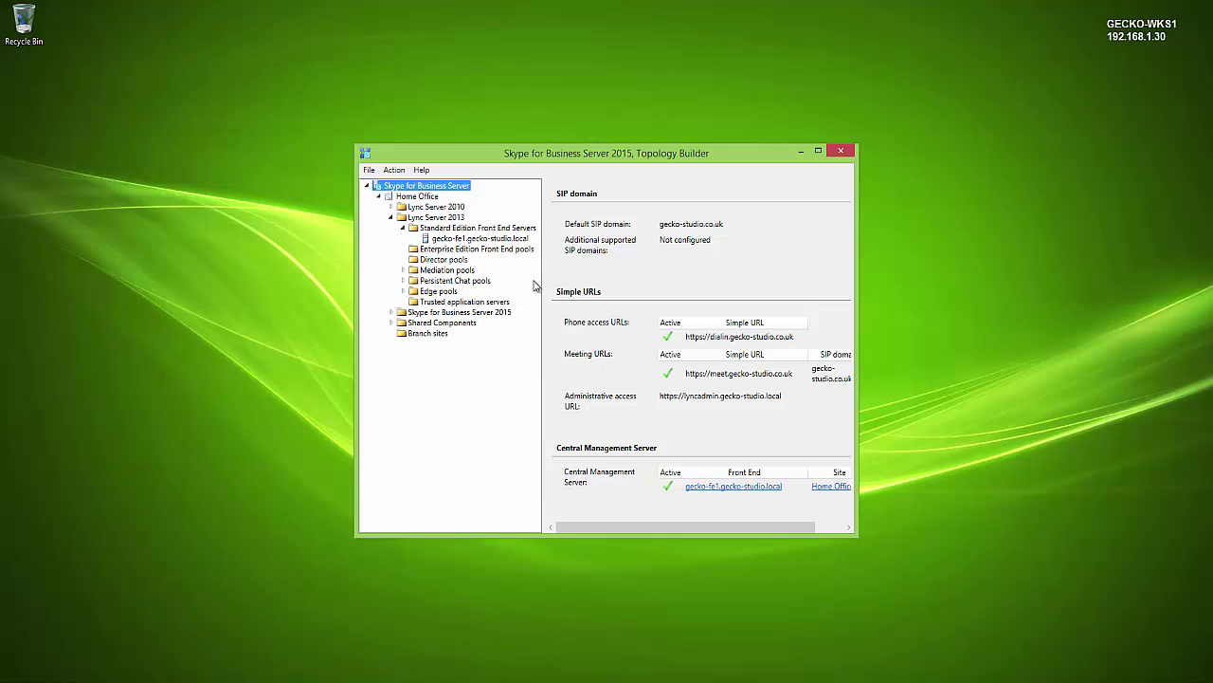
Step: Upgrade the Standard Edition front end pool gecko-fe1.gecko-studio.local to Skype for Business Server 2015 and confirm the move
click(467, 243)
right_click(467, 242)
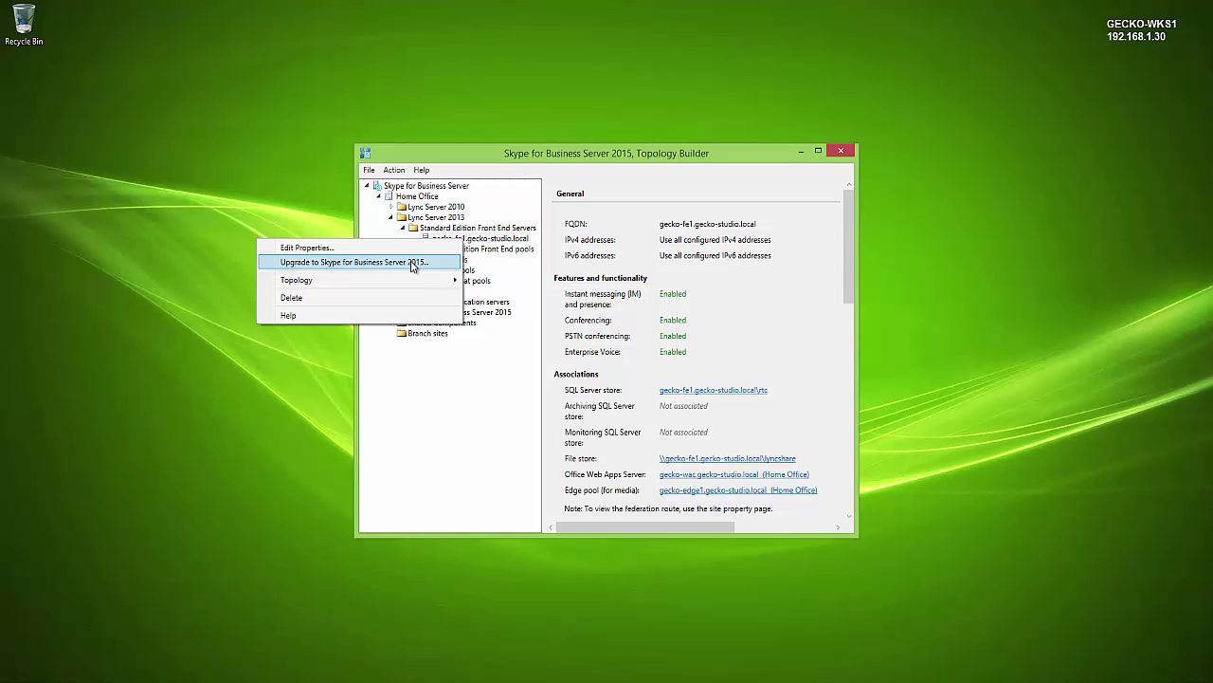
click(412, 266)
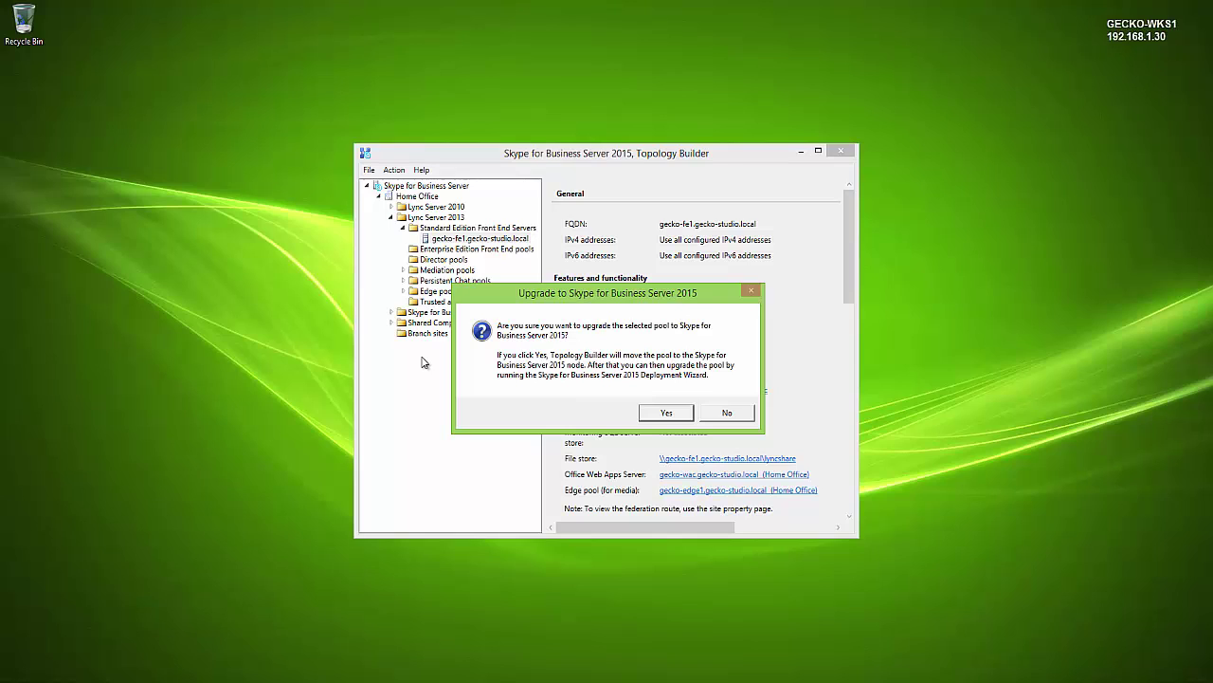
click(665, 414)
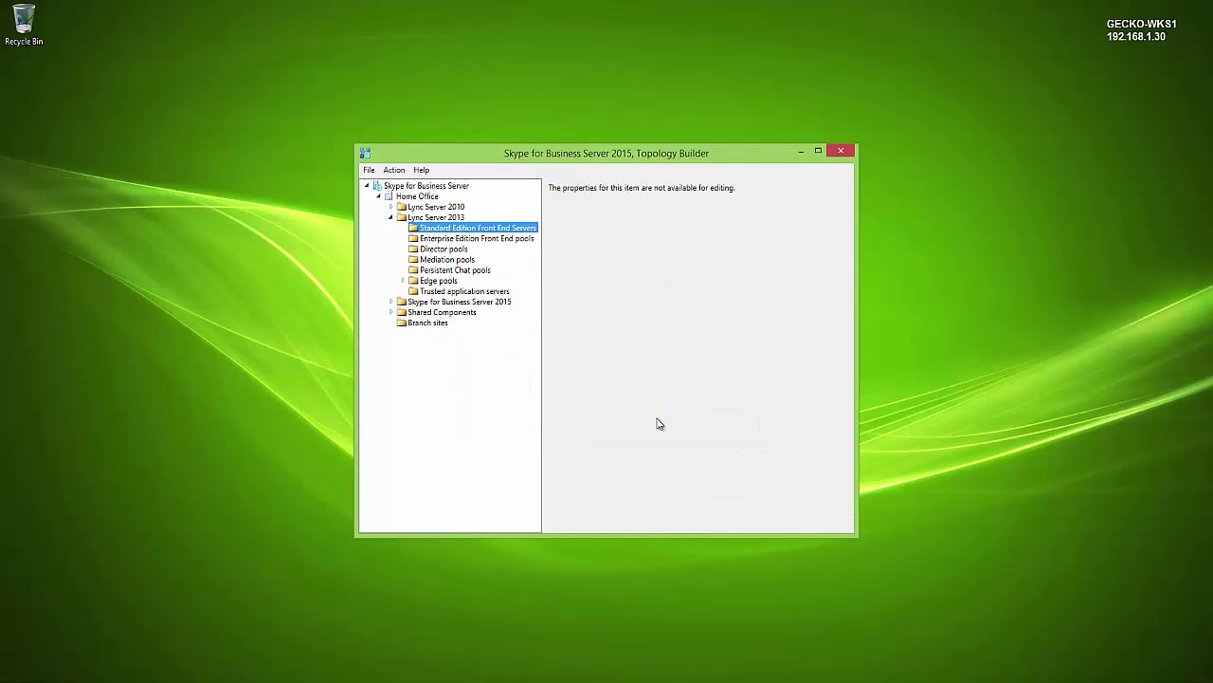
Step: Check which pools are now under Skype for Business Server 2015 and whether the Edge pool is still under Lync Server 2013
click(390, 301)
click(402, 312)
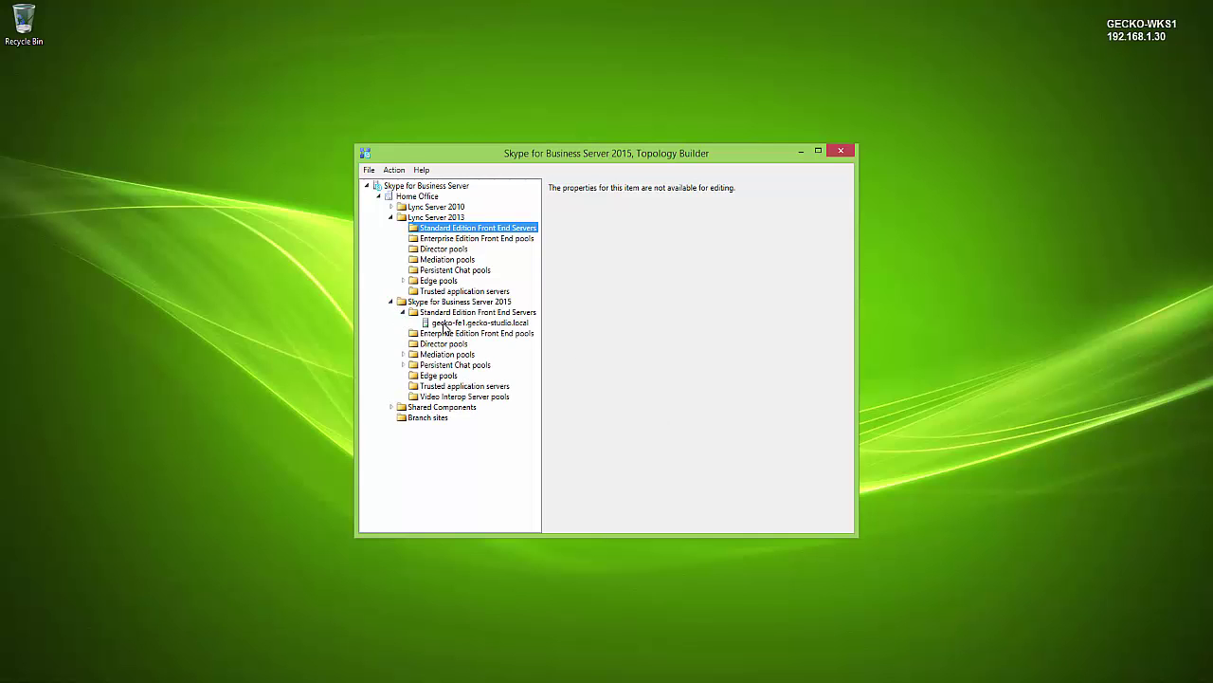
click(443, 324)
click(403, 354)
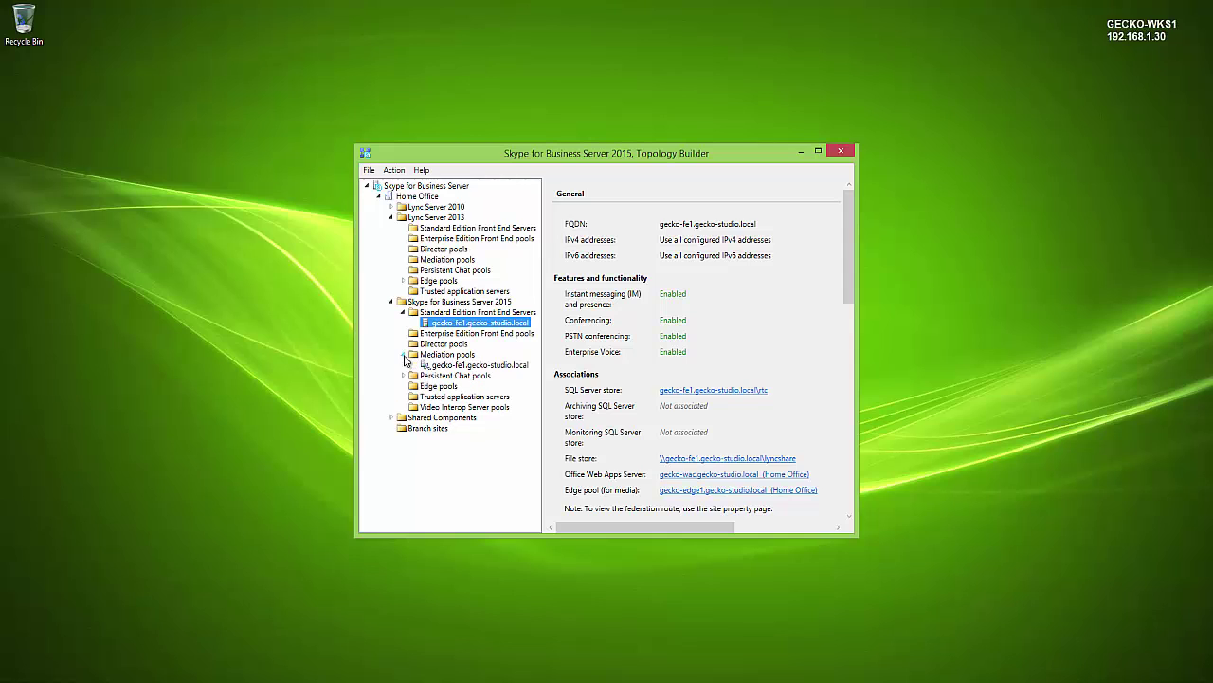
click(403, 376)
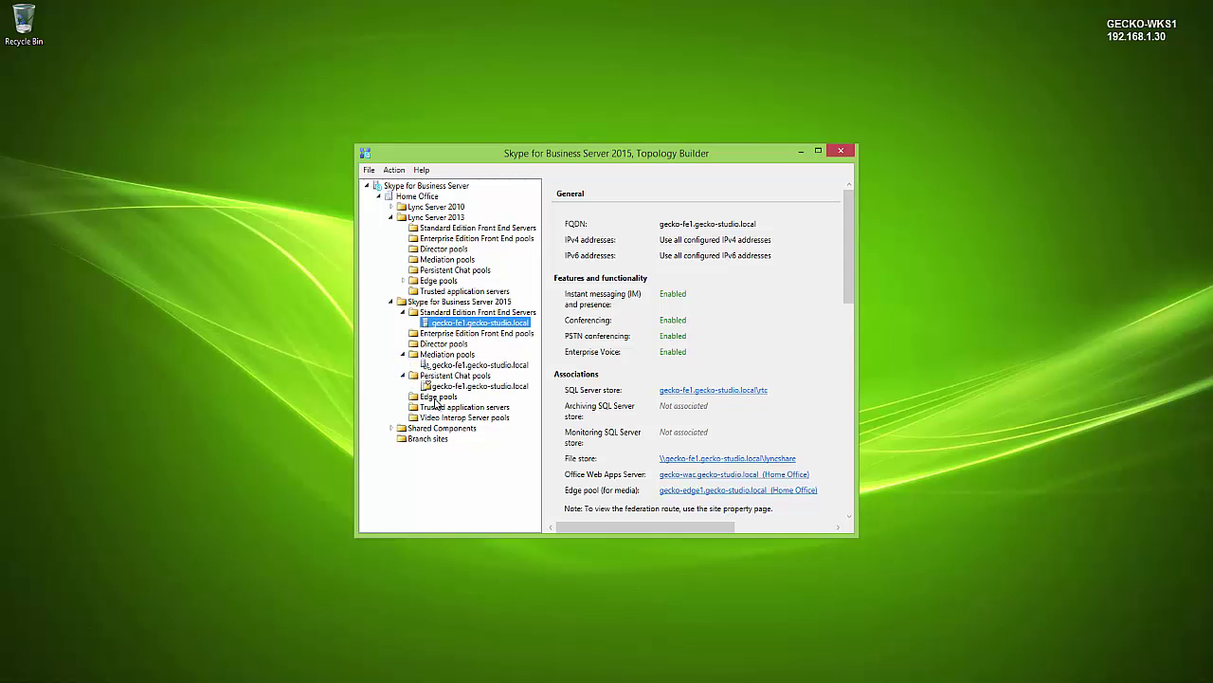
click(403, 281)
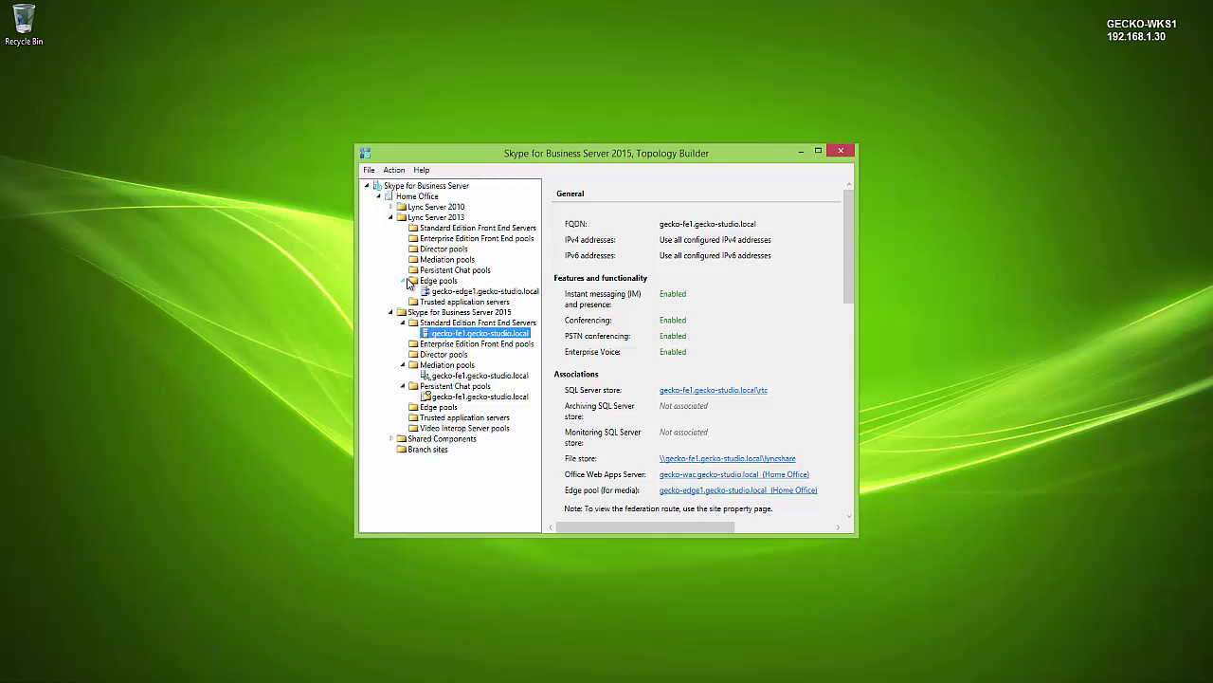
click(403, 280)
click(390, 217)
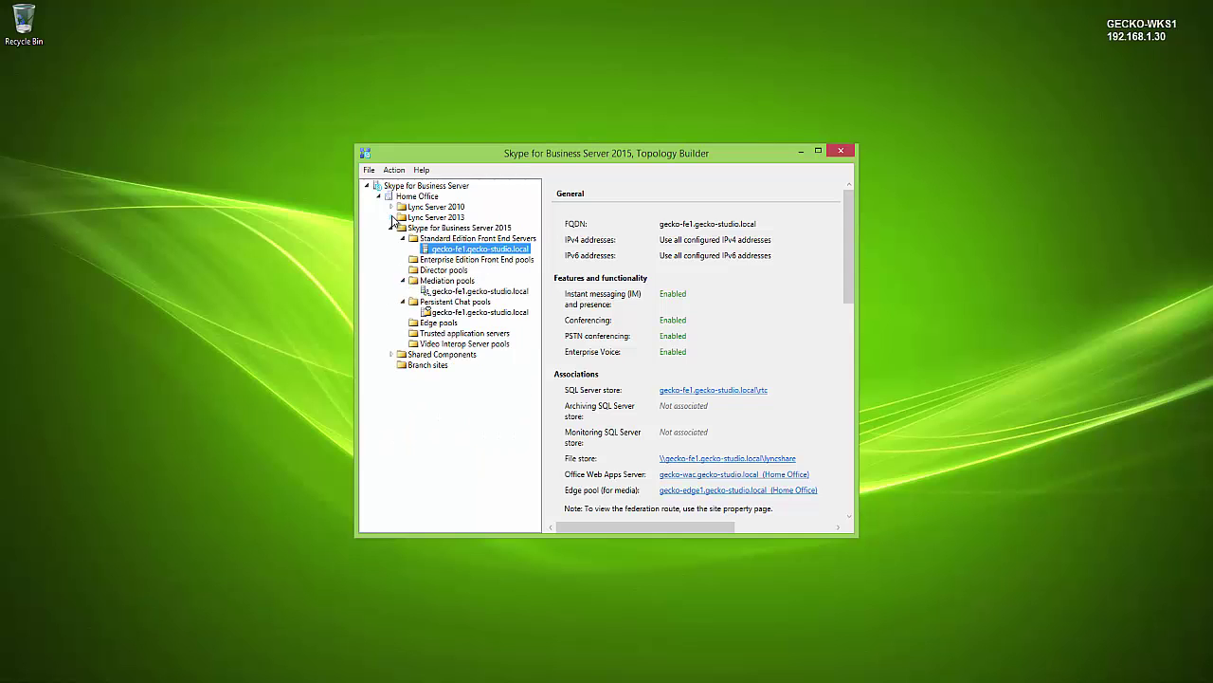
click(402, 237)
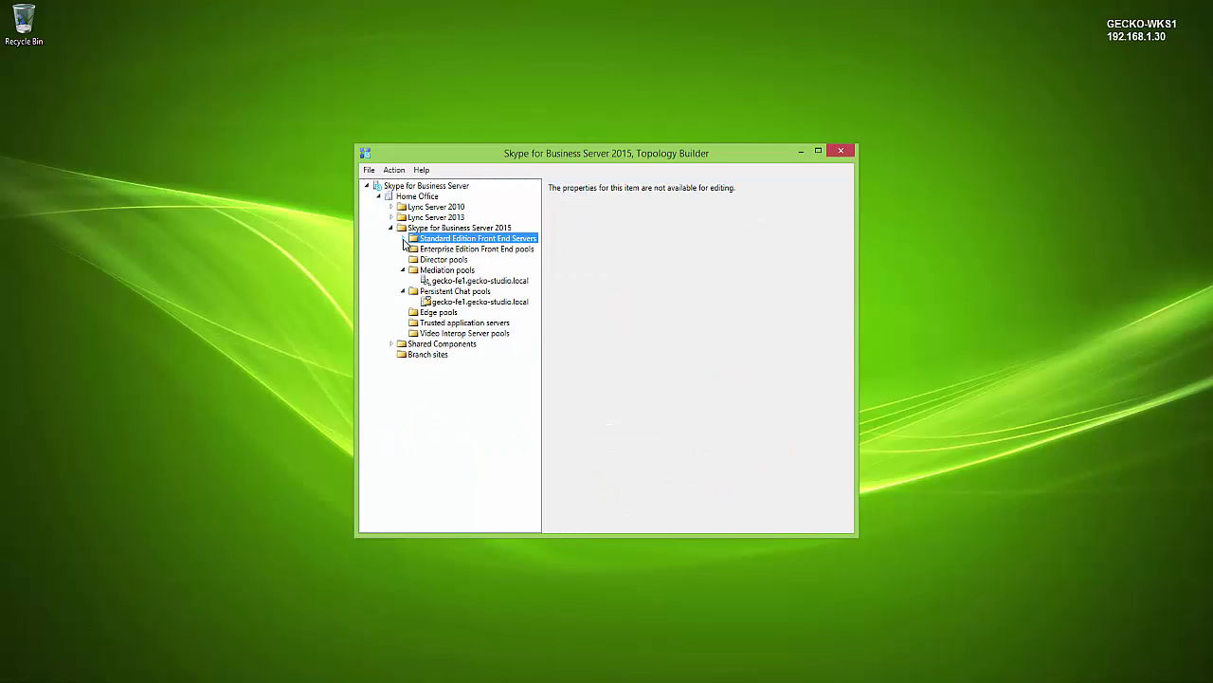
Step: Publish the updated topology from the Skype for Business Server root node
right_click(415, 188)
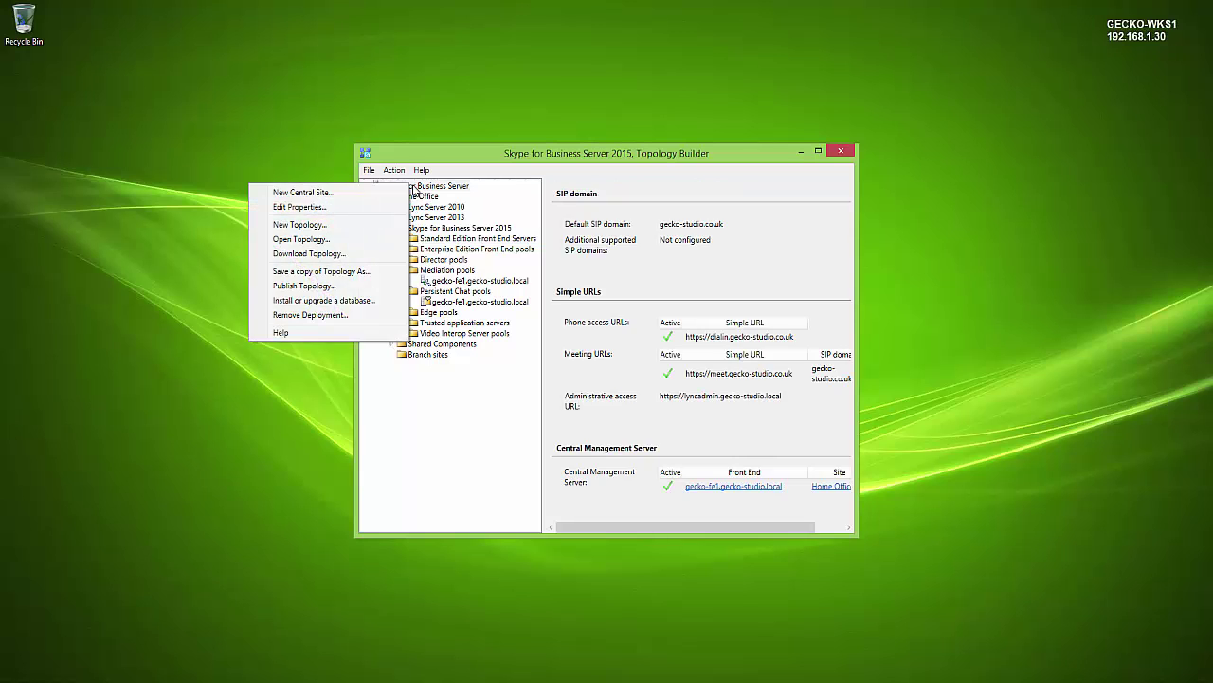
click(334, 288)
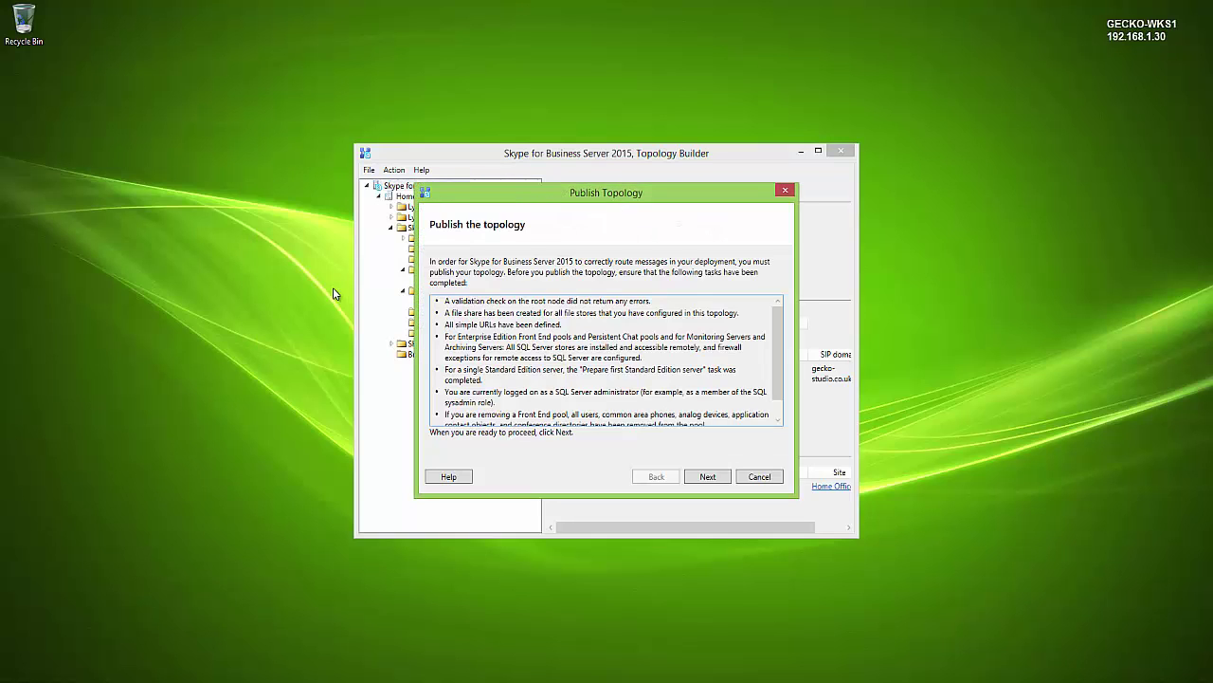
click(702, 478)
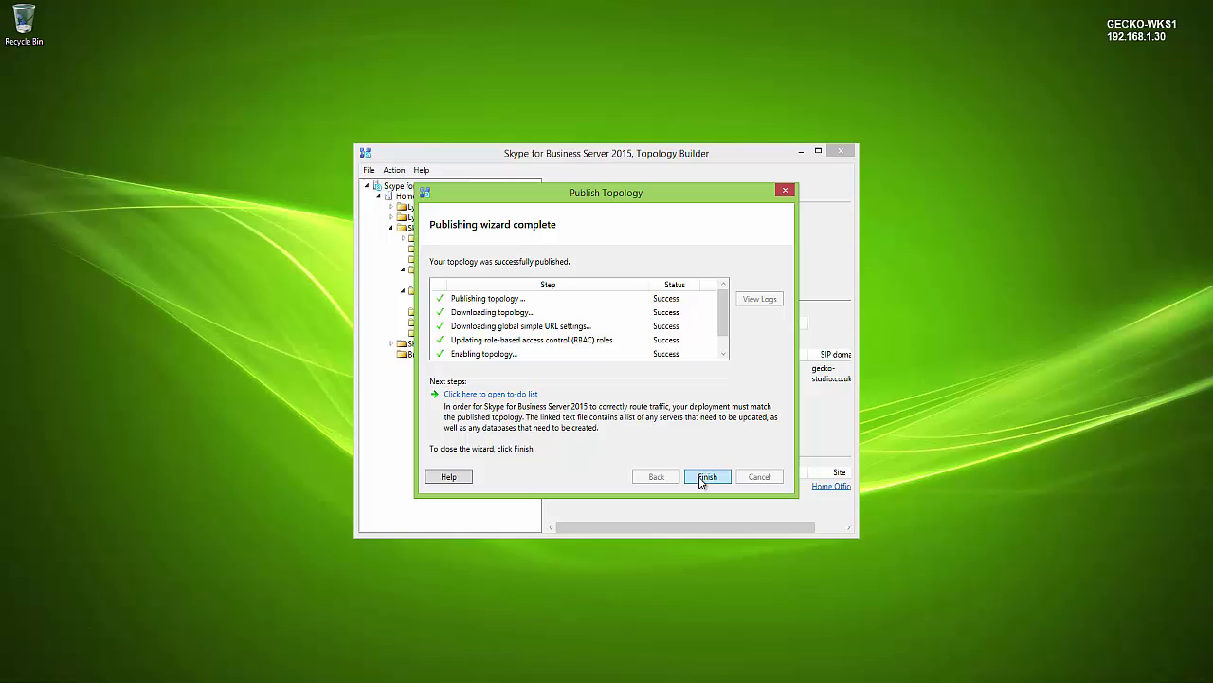
Step: Open the to-do list of the published topology in Notepad and turn on Word Wrap to read it
click(529, 393)
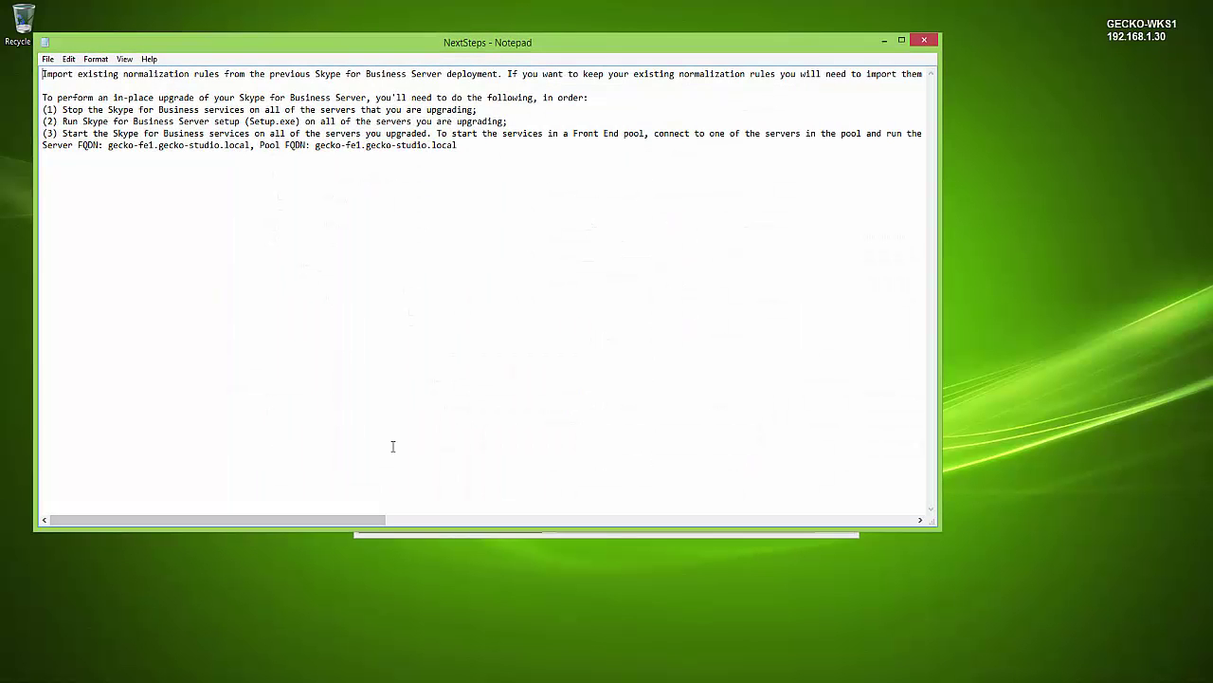
click(96, 59)
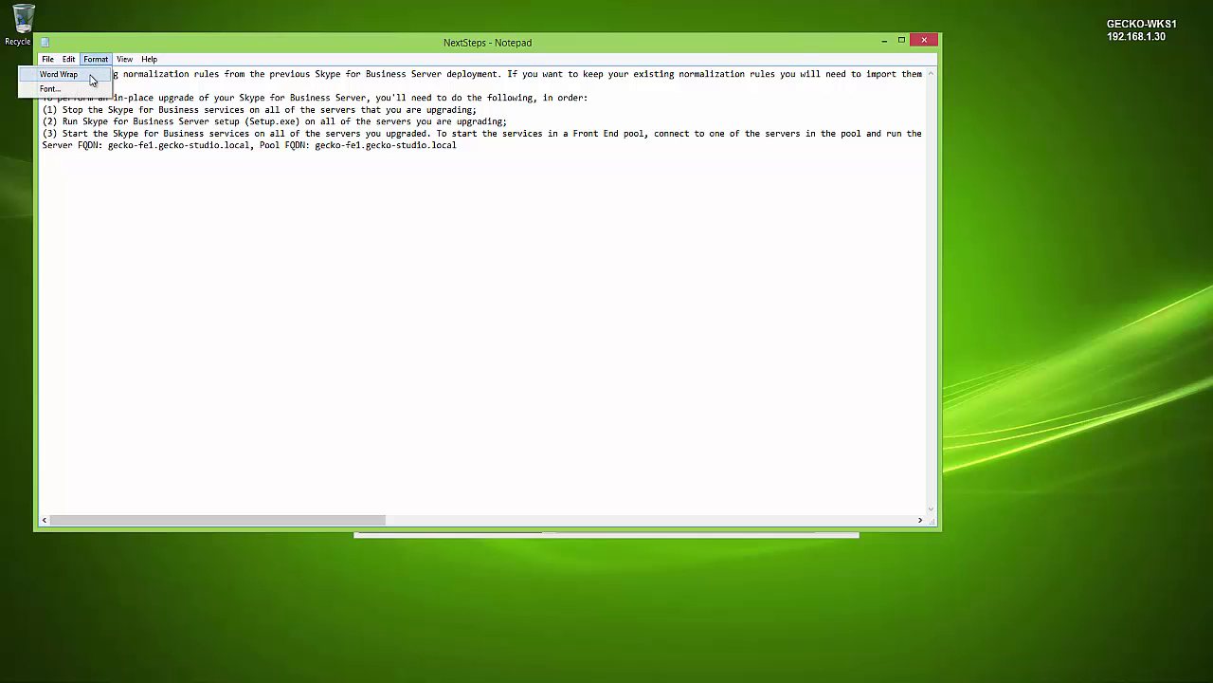
click(93, 73)
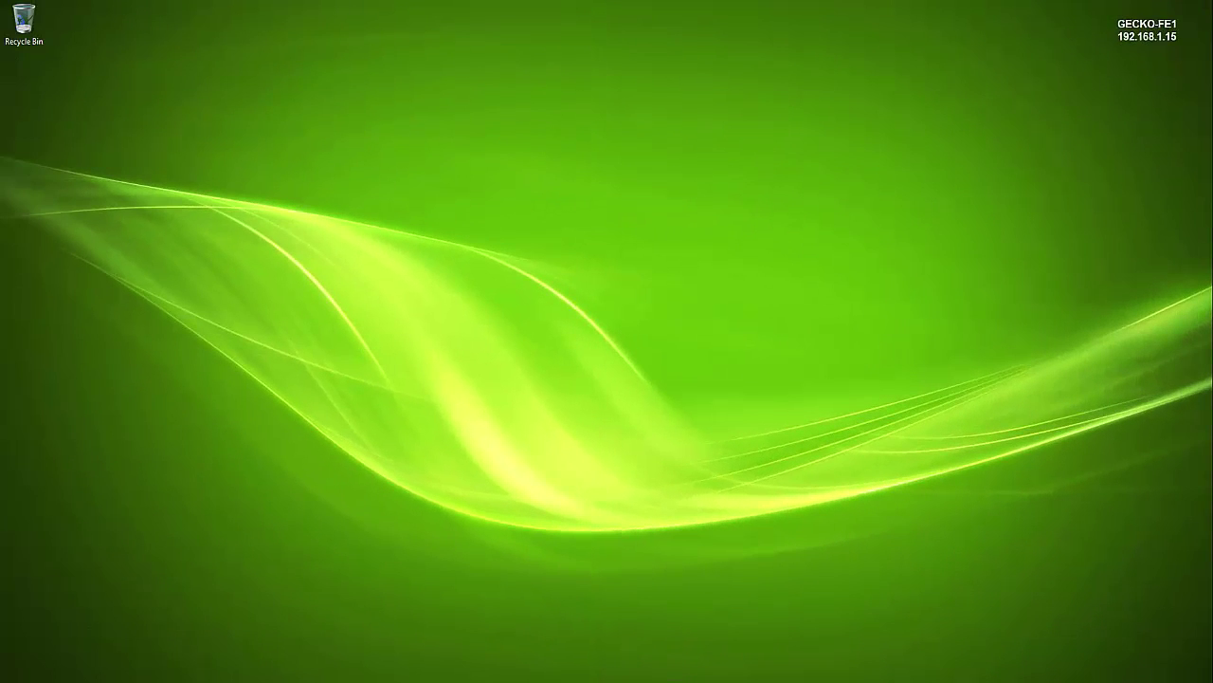
Step: Open services.msc on GECKO-FE1 and examine the status of the Lync Server services, from Application Sharing to XMPP Translating Gateway
key(super+r)
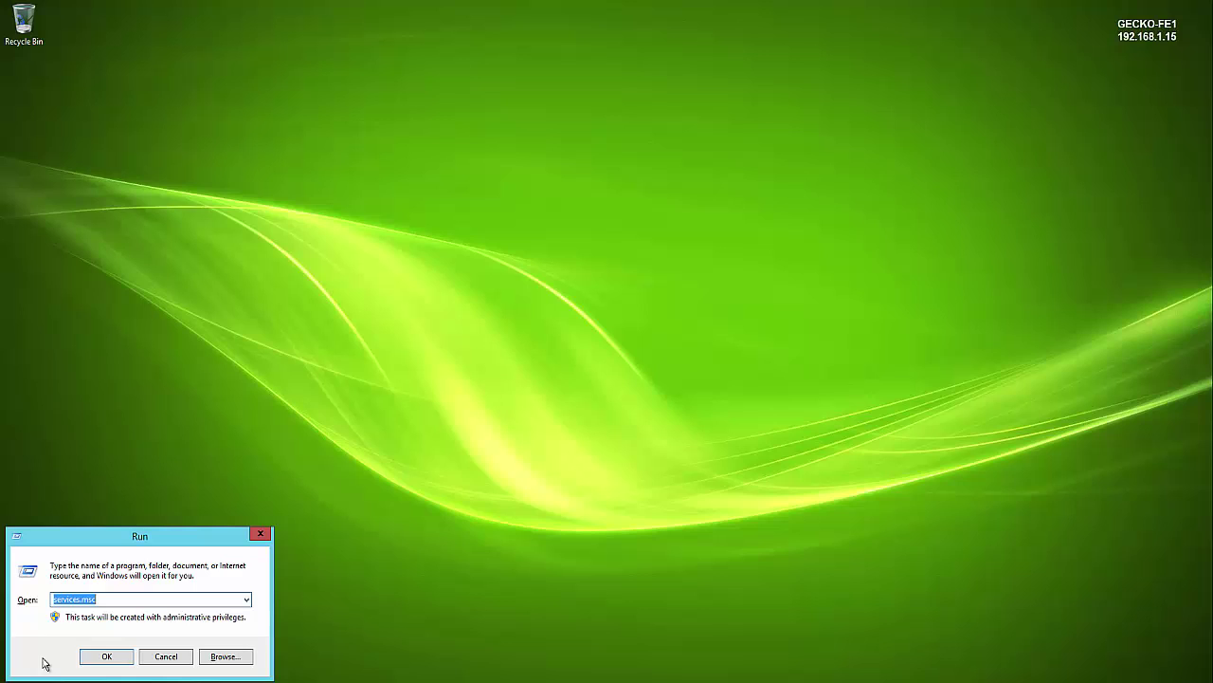
click(101, 656)
click(730, 311)
key(l)
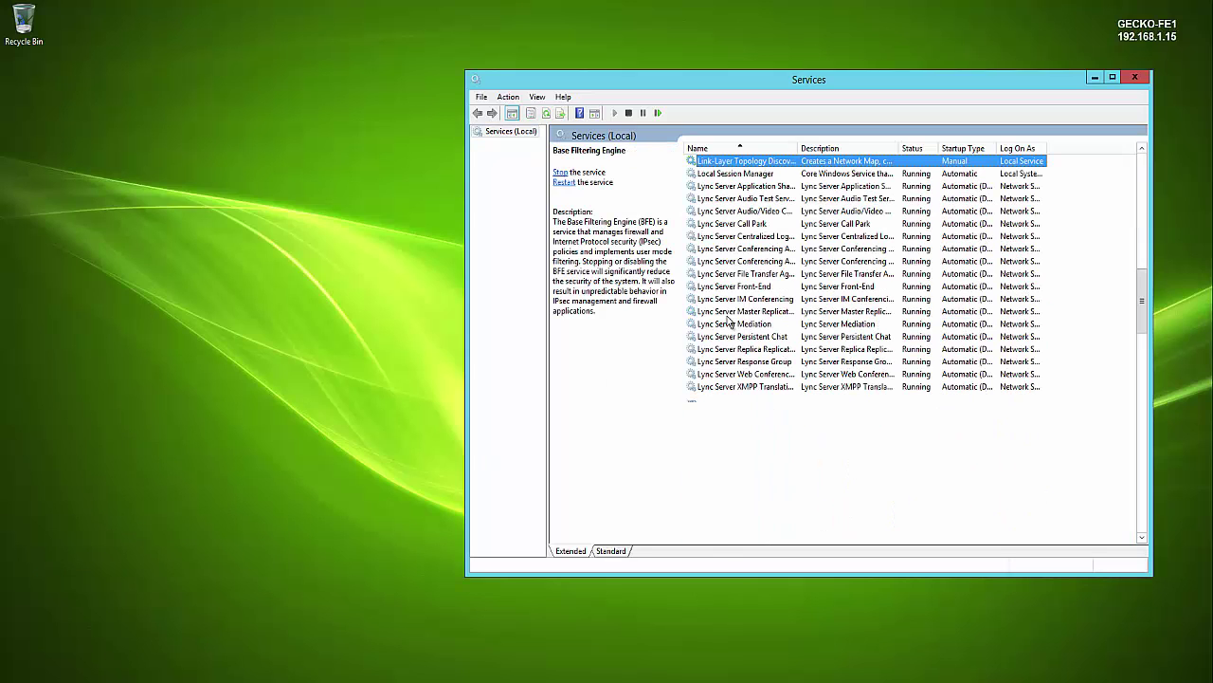
key(y)
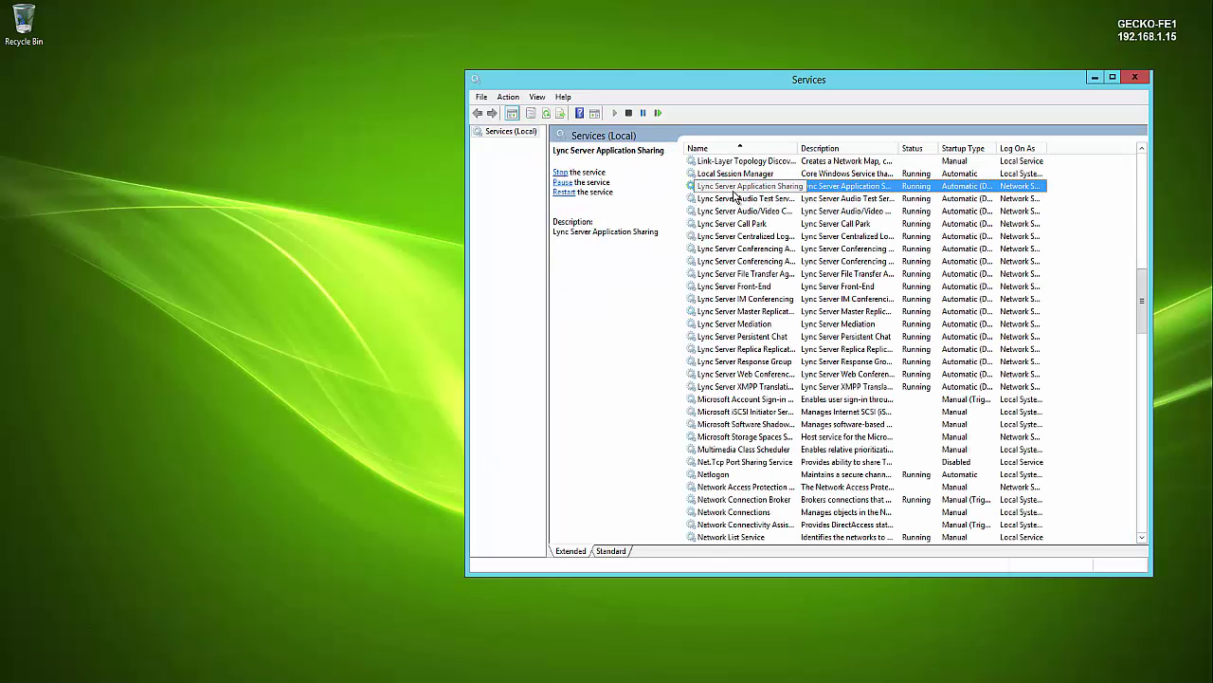
click(733, 386)
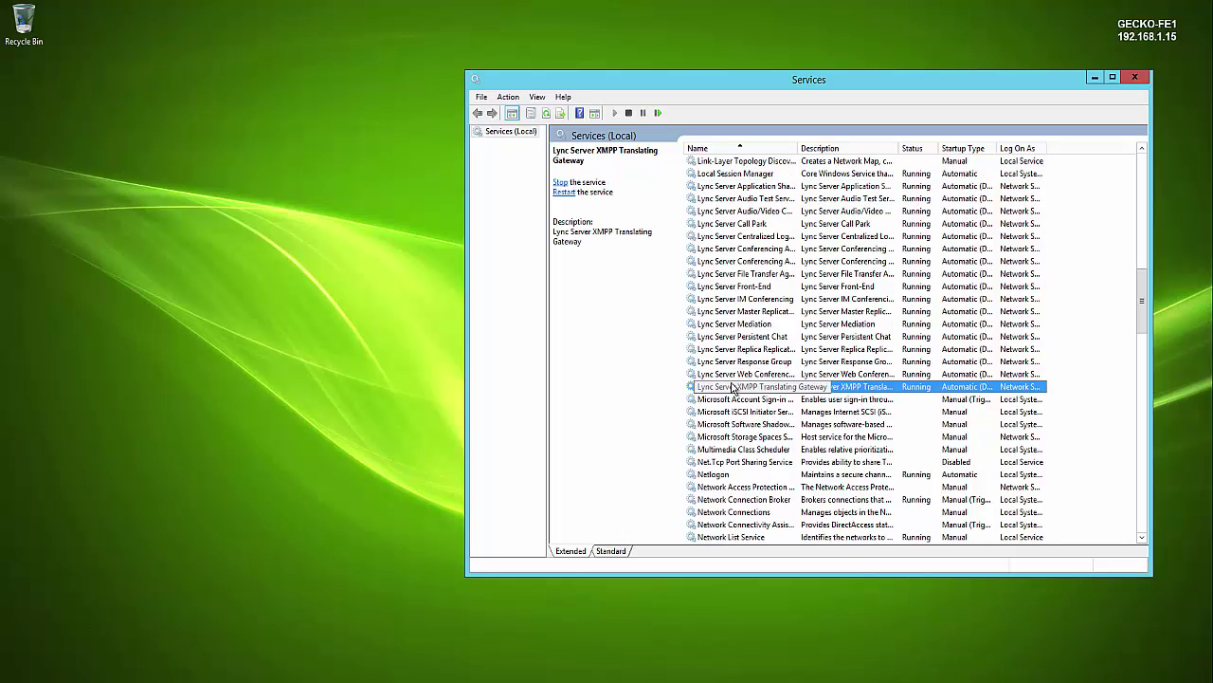
click(306, 378)
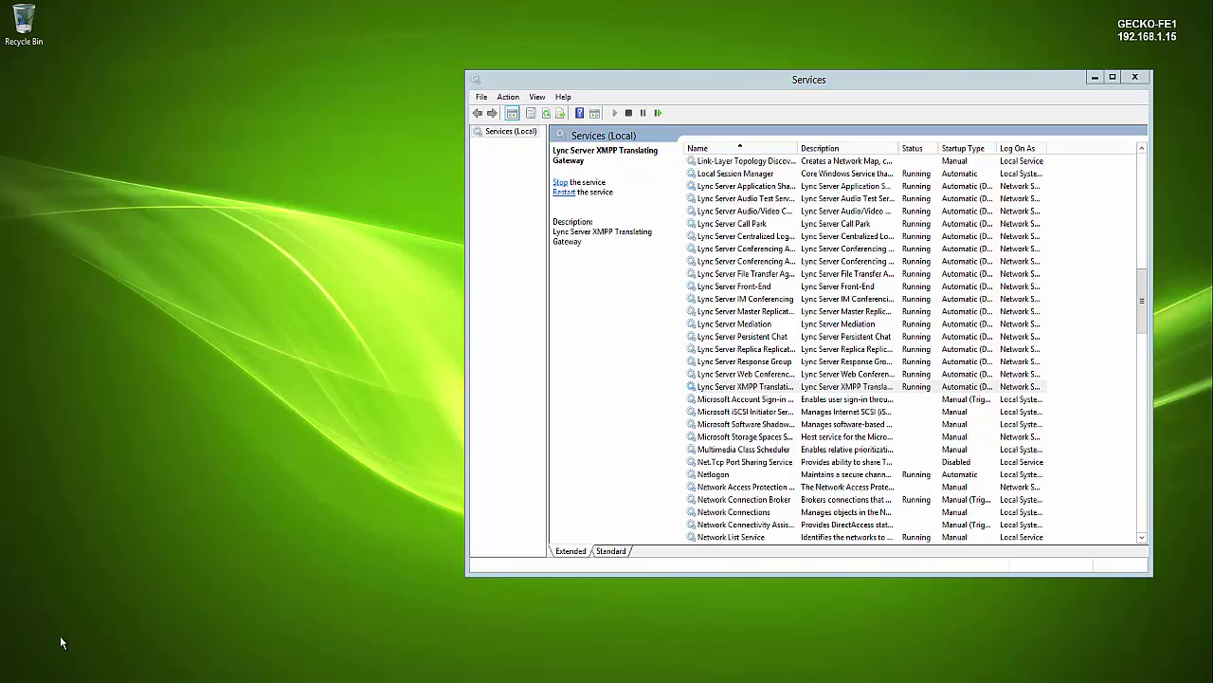
Step: Run Disable-CsComputer -Scorch in the Lync Server Management Shell and confirm it with Y
key(super)
click(310, 256)
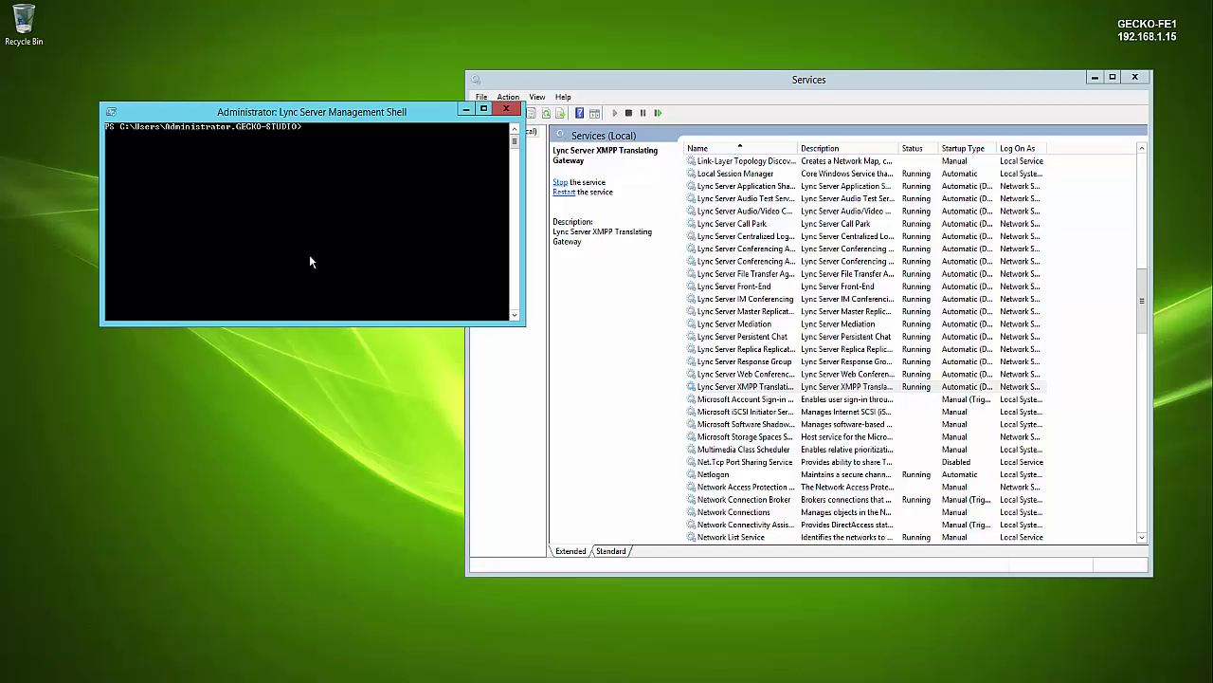
text(disable-cscom)
key(Tab)
text(-Scorch)
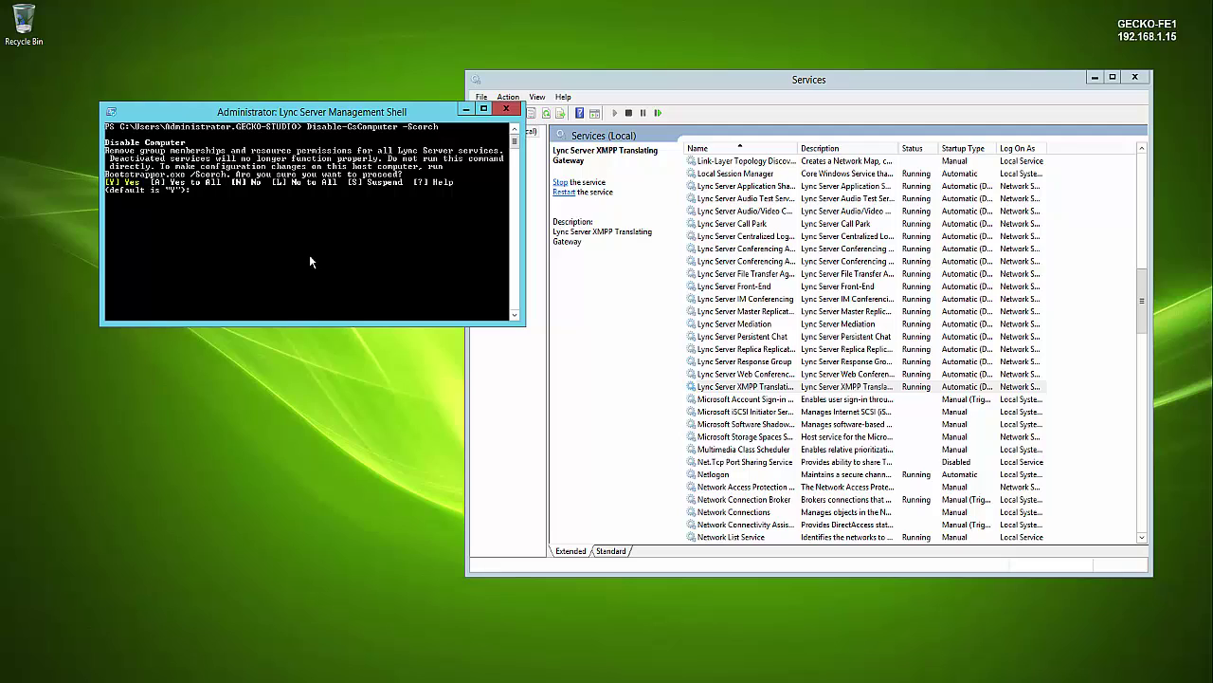
text(Y)
key(Return)
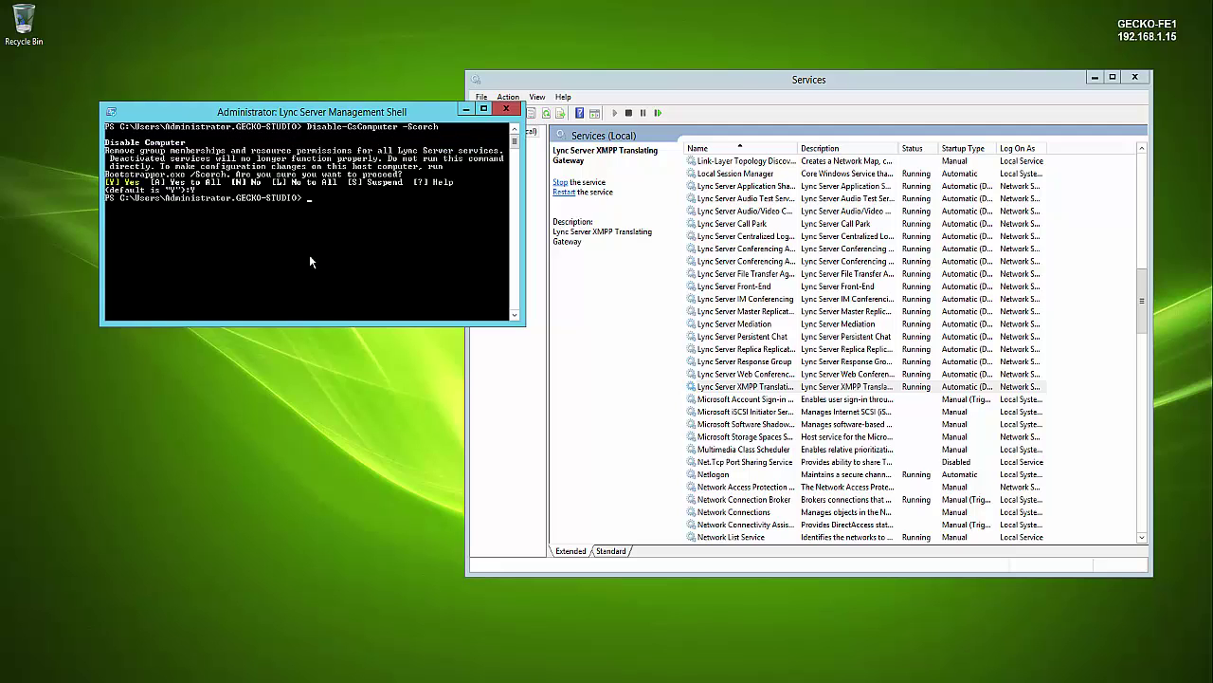
Step: Exit the Lync Server Management Shell, check the refreshed startup types of the Lync services, and close the Services console
text(exit)
key(Return)
click(547, 113)
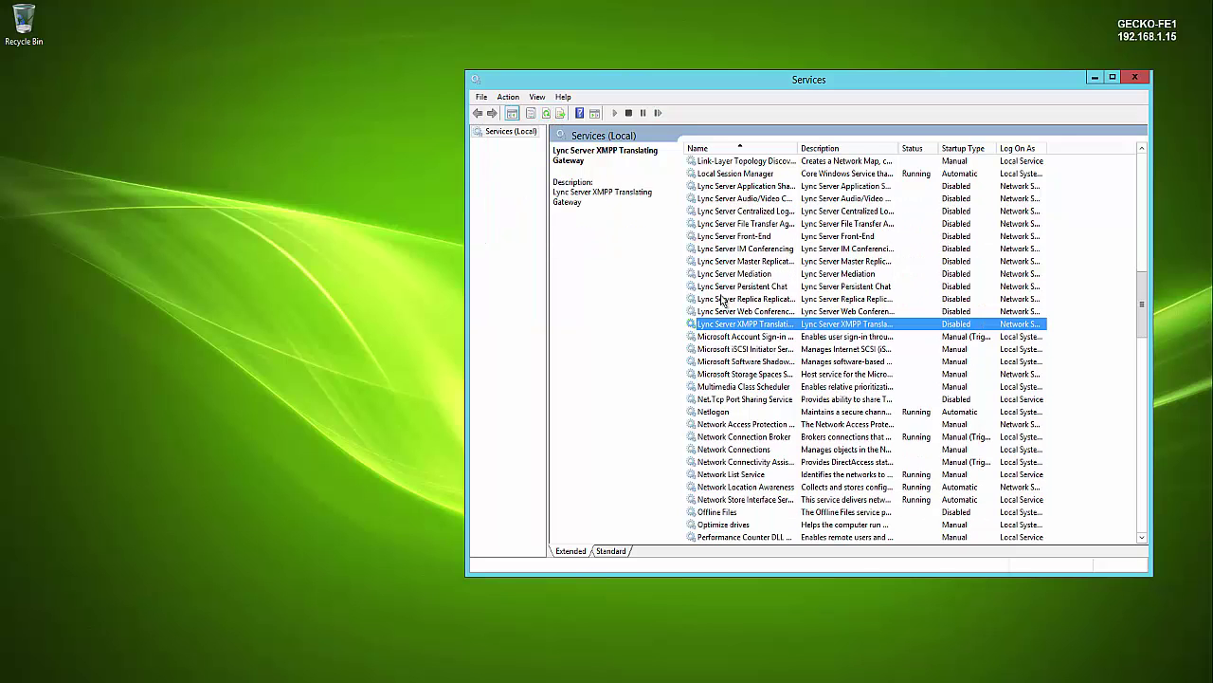
click(1134, 80)
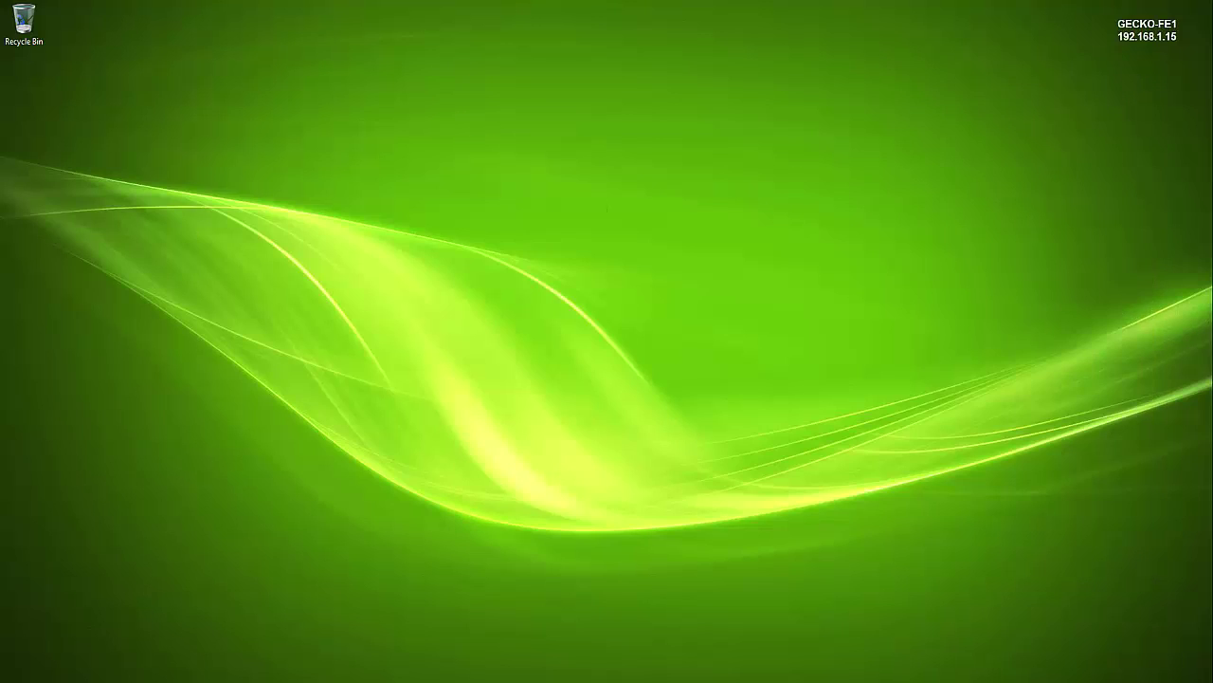
Step: Launch Skype for Business Server 2015 setup from DVD drive D: and close File Explorer
key(super+e)
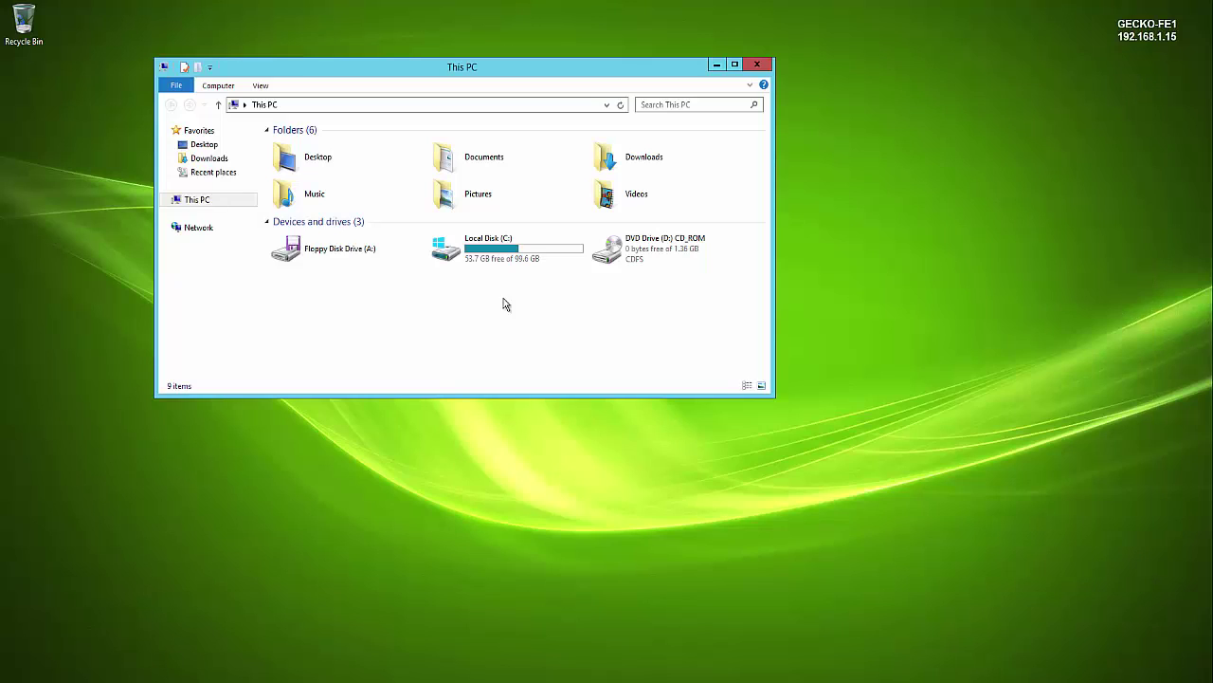
click(662, 249)
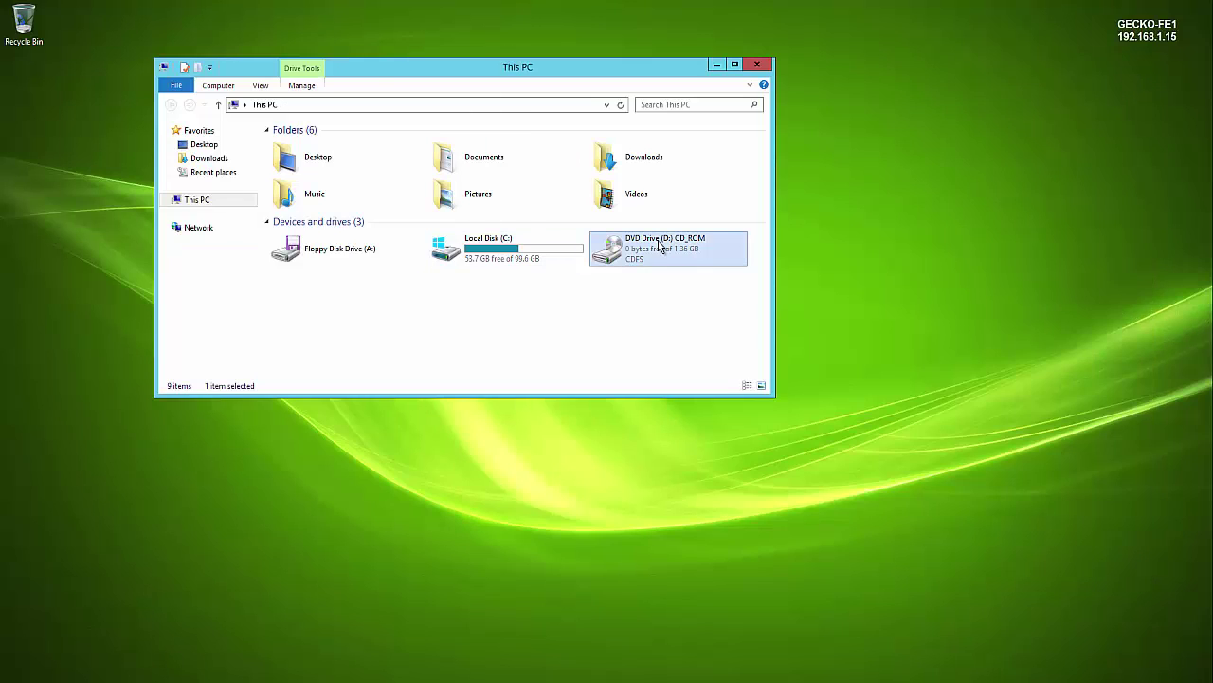
click(759, 66)
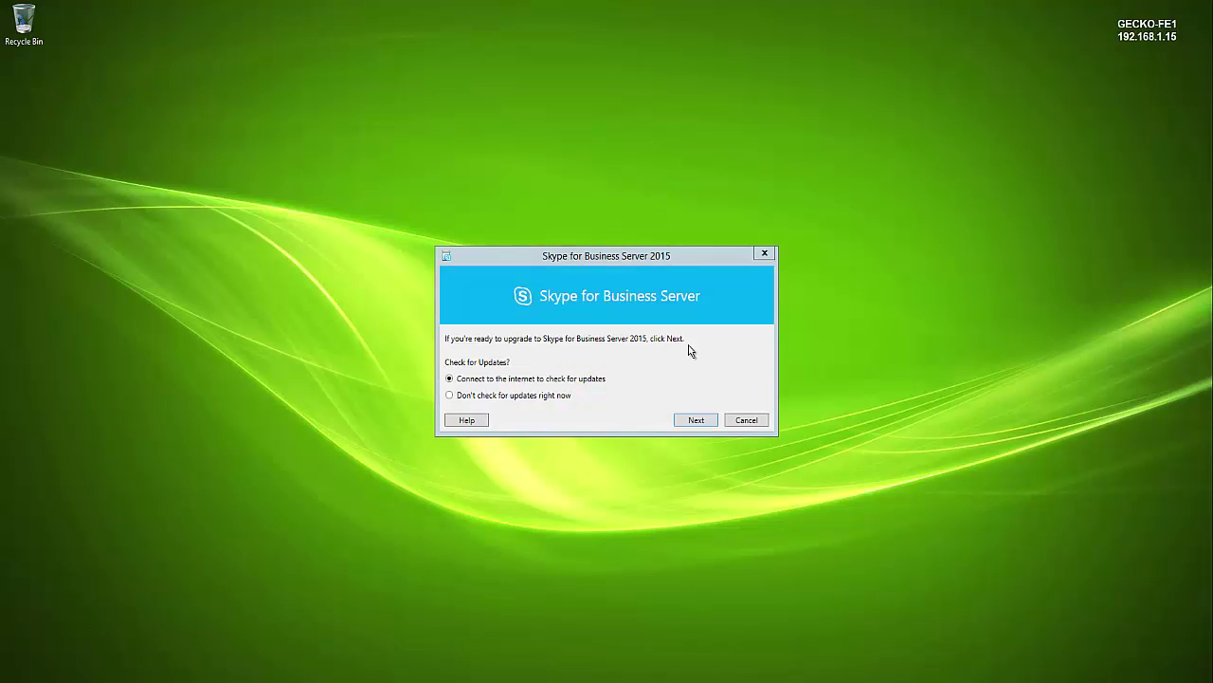
Step: Run the Skype for Business Server 2015 upgrade with the internet update check, accept the license agreement, and finish the wizard
click(685, 420)
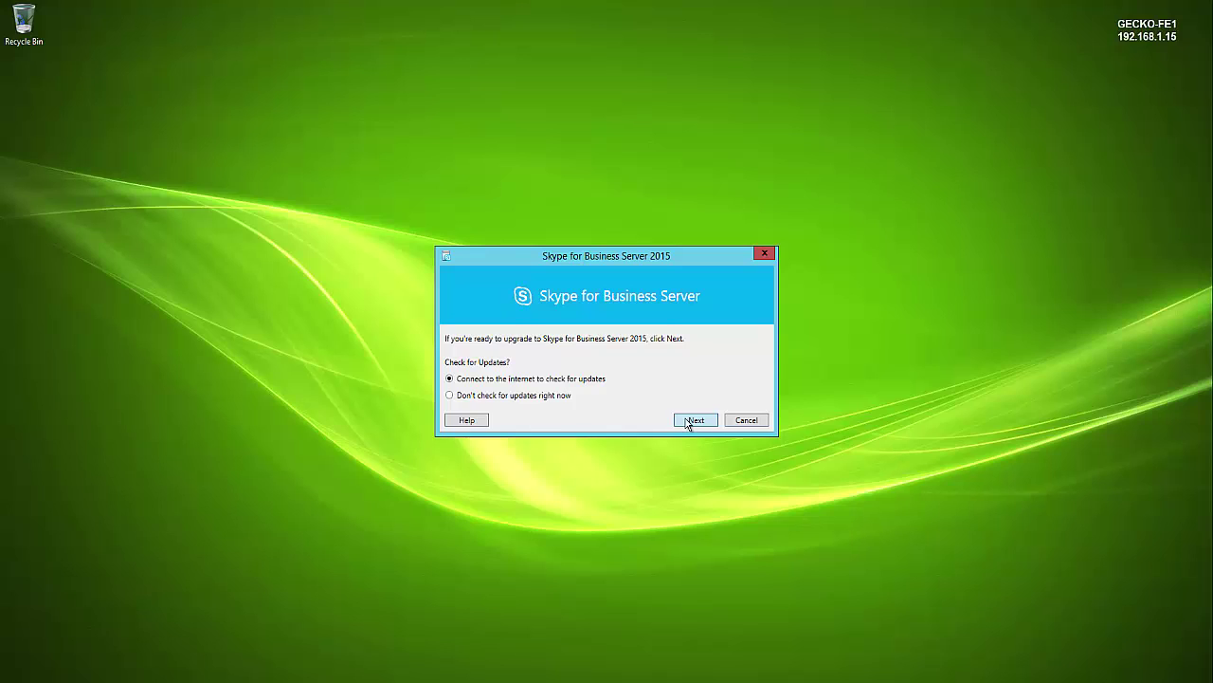
click(688, 420)
click(589, 436)
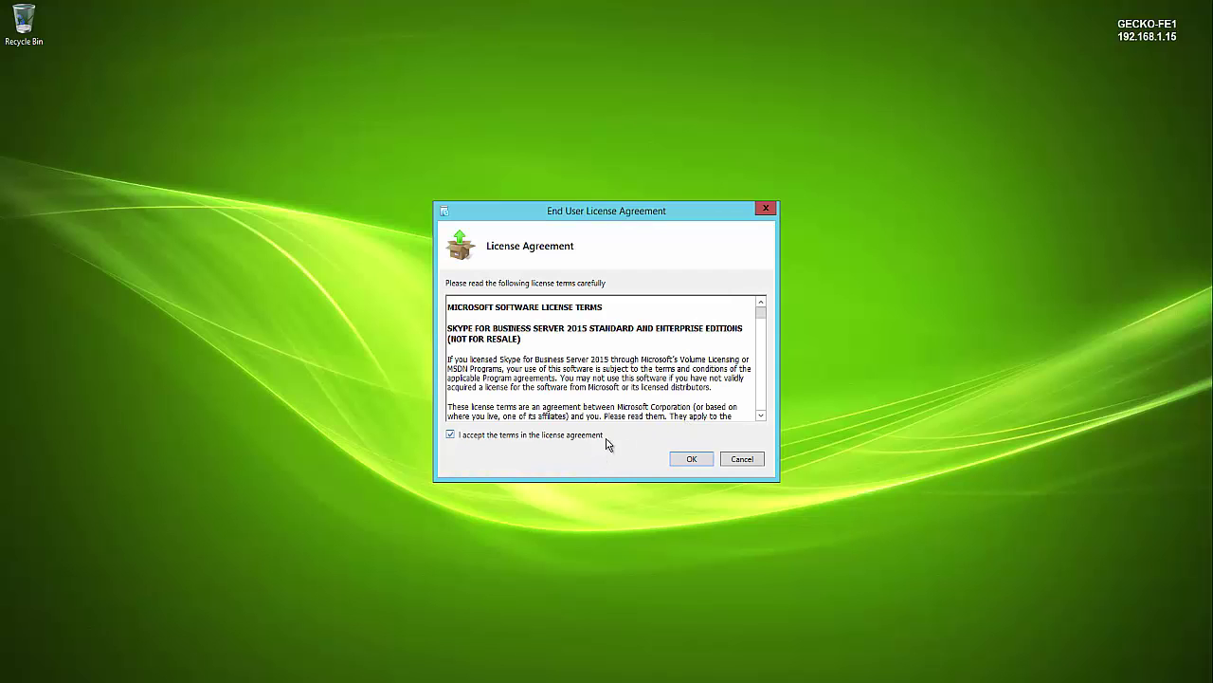
click(690, 460)
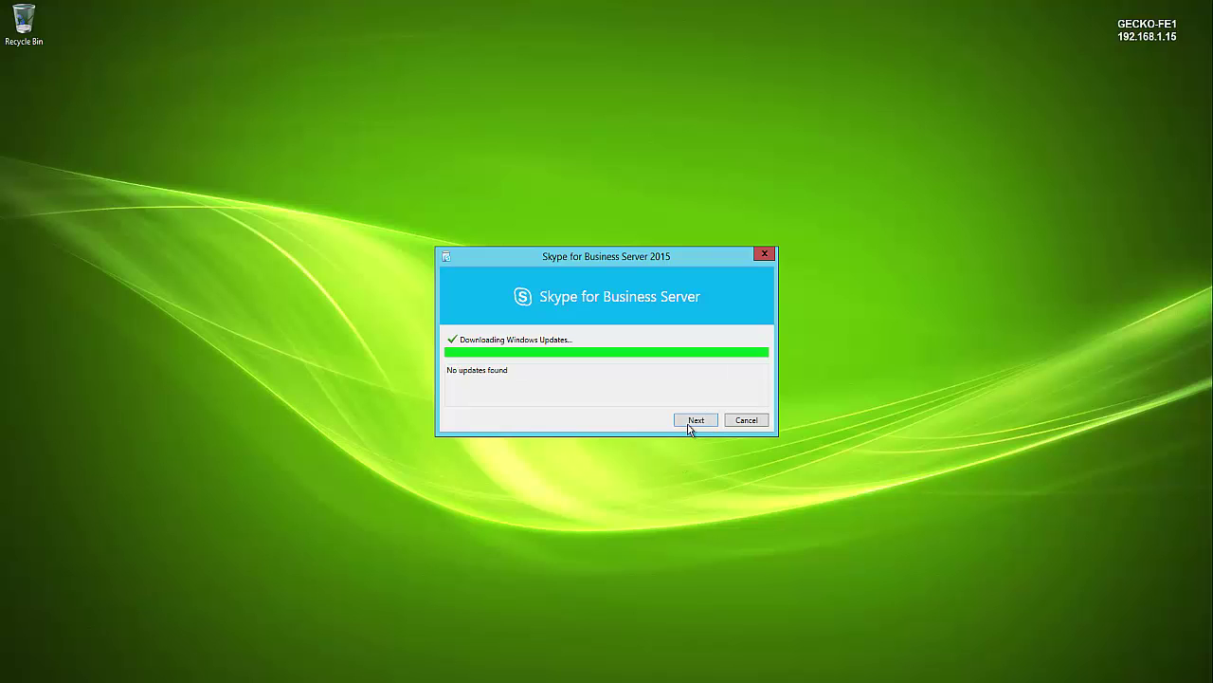
click(692, 421)
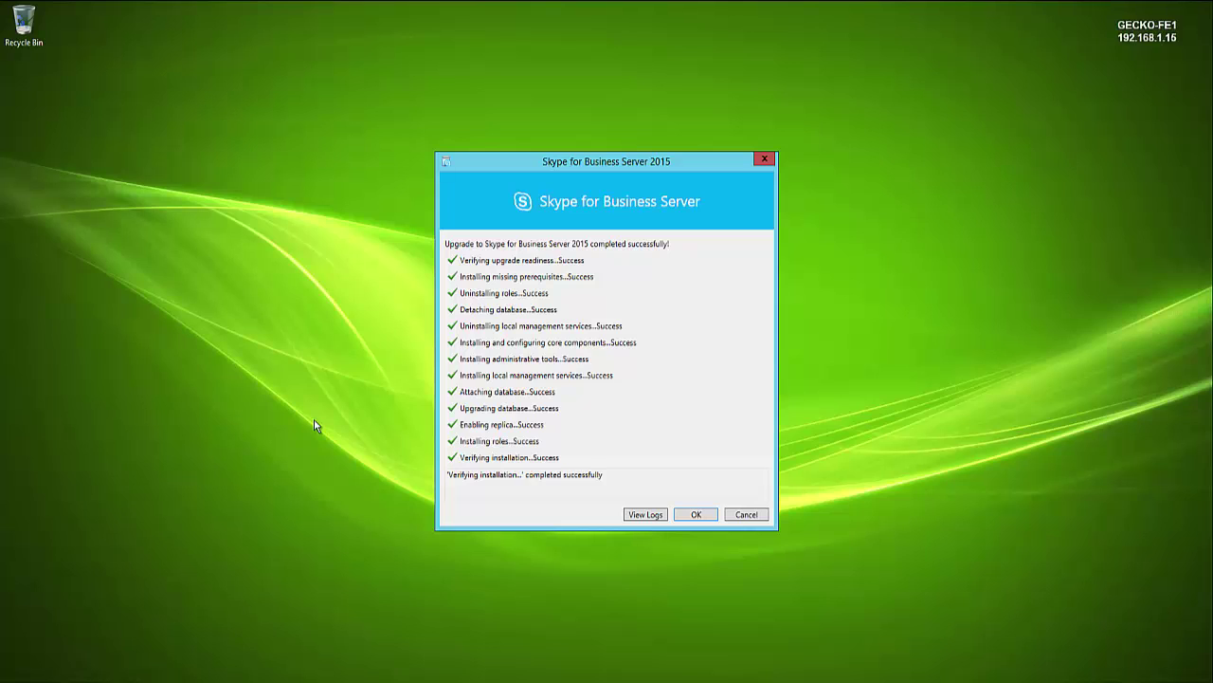
click(692, 519)
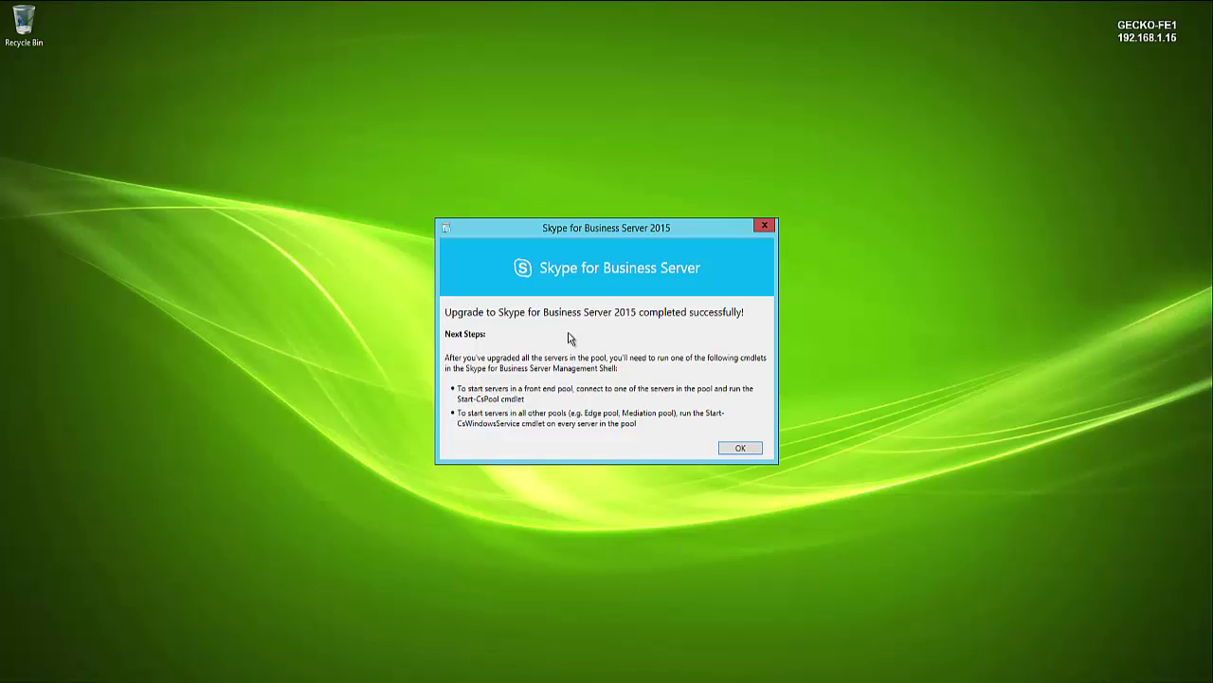
click(741, 448)
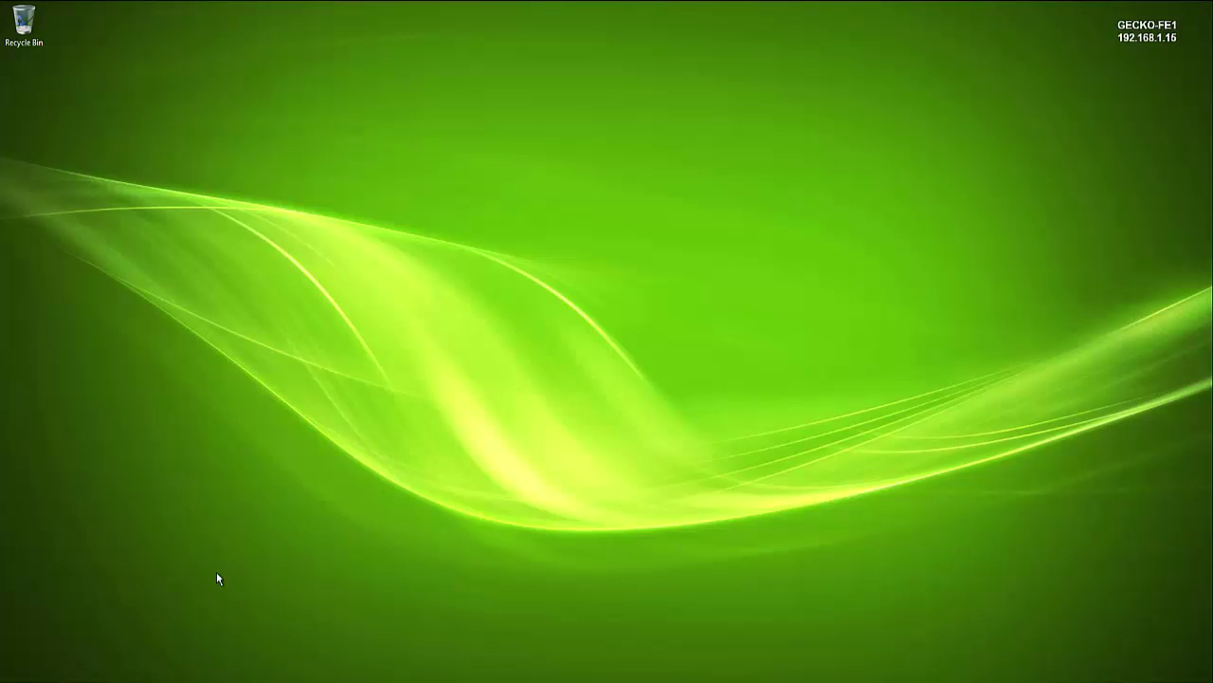
Step: Open the Skype for Business Server Management Shell and move its window towards the middle of the desktop
key(super)
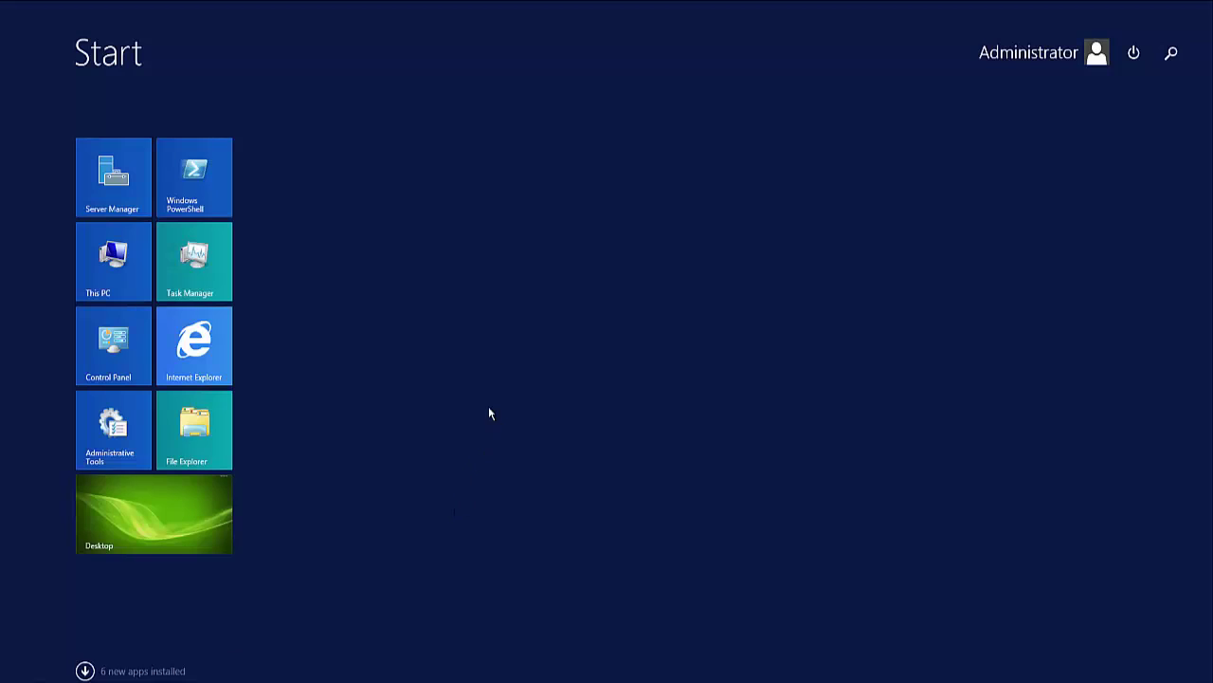
text(man)
key(Down)
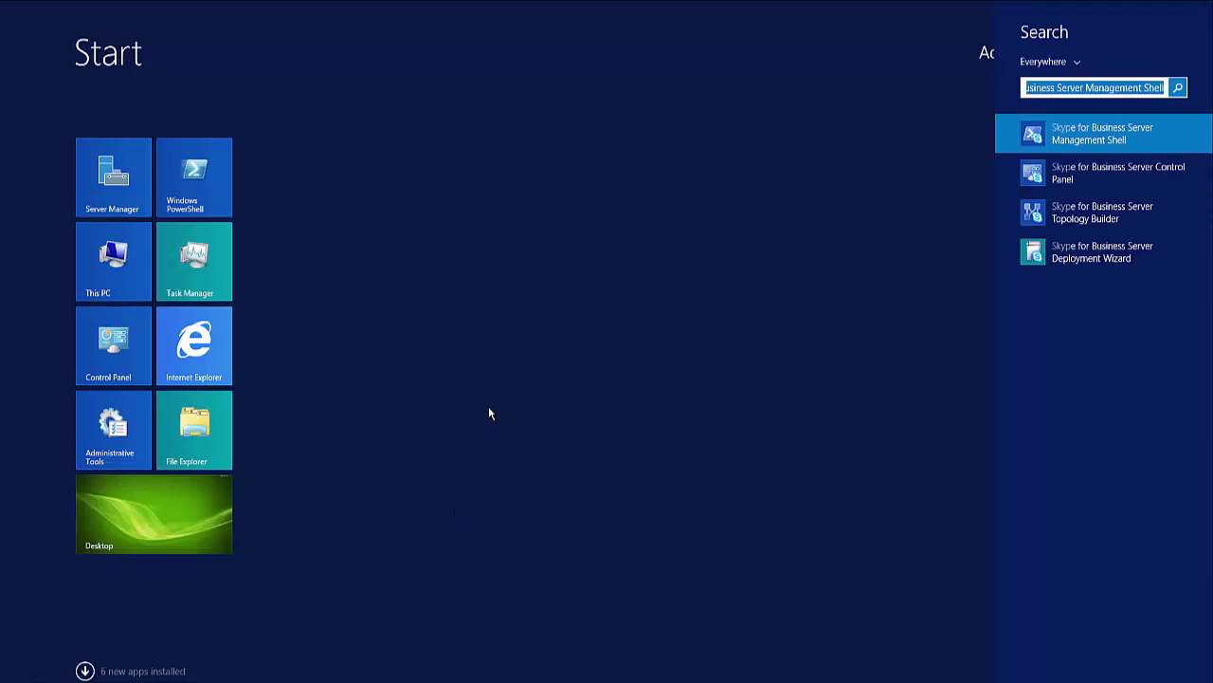
click(1096, 139)
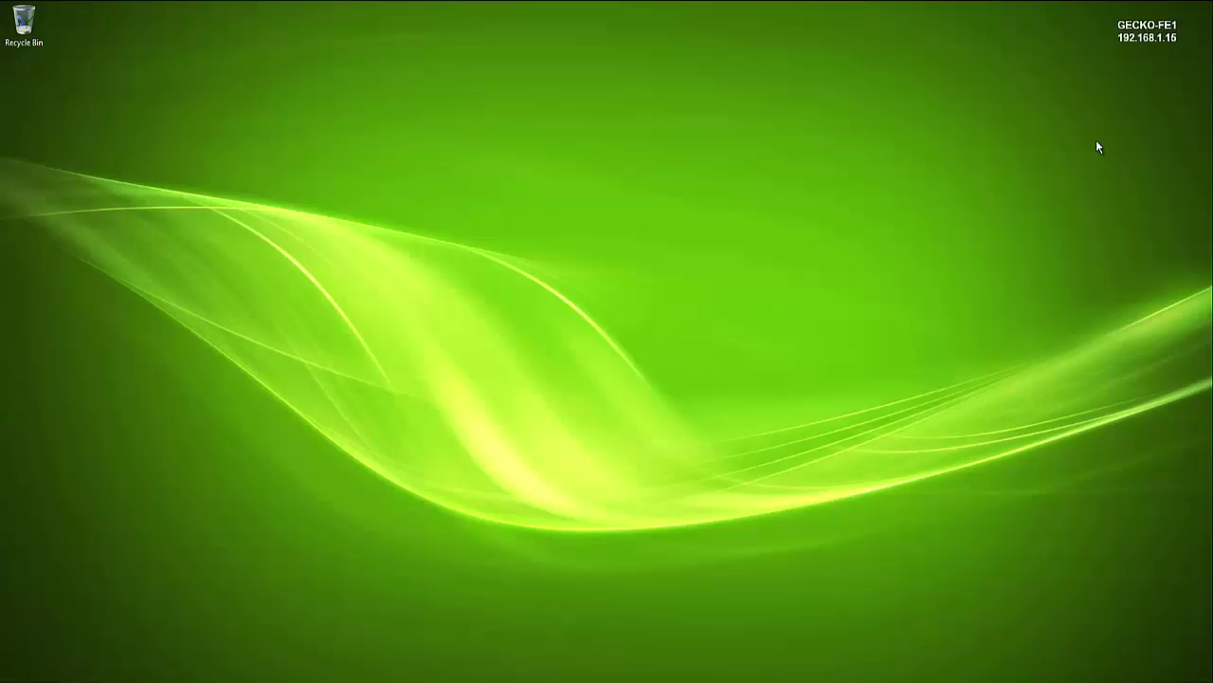
drag(153, 36, 466, 196)
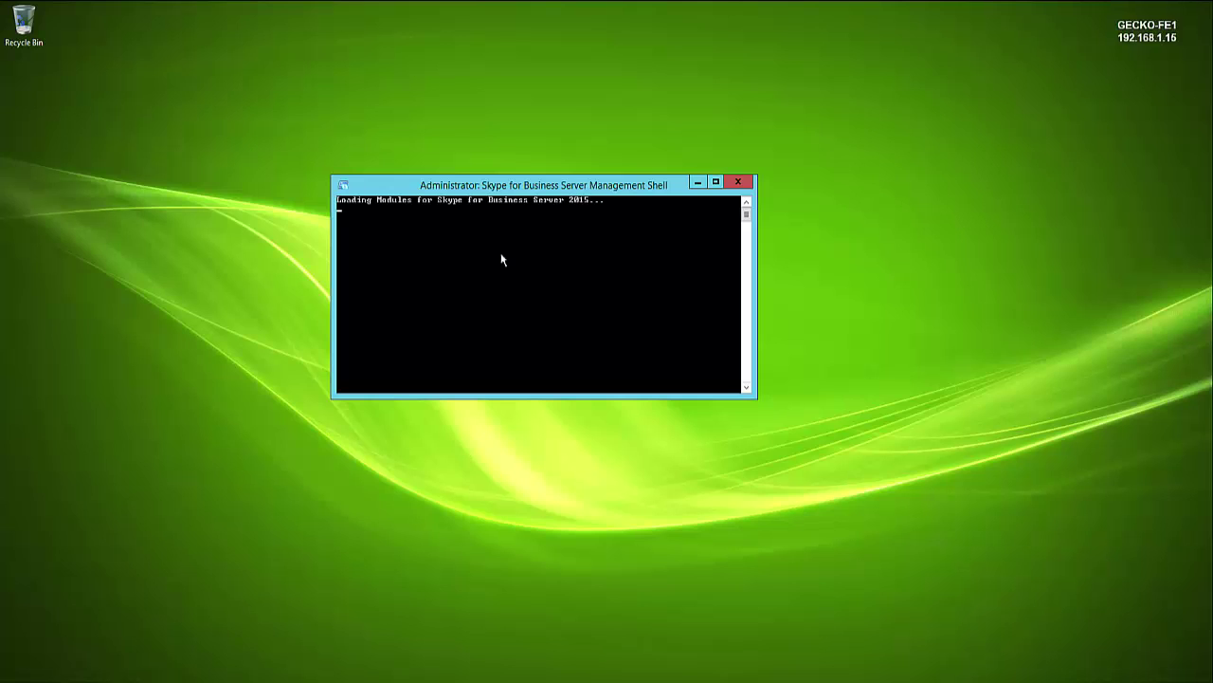
Step: Run Start-CsPool for pool FQDN gecko-fe1.gecko-studio.local and exit the shell when it finishes
text(star)
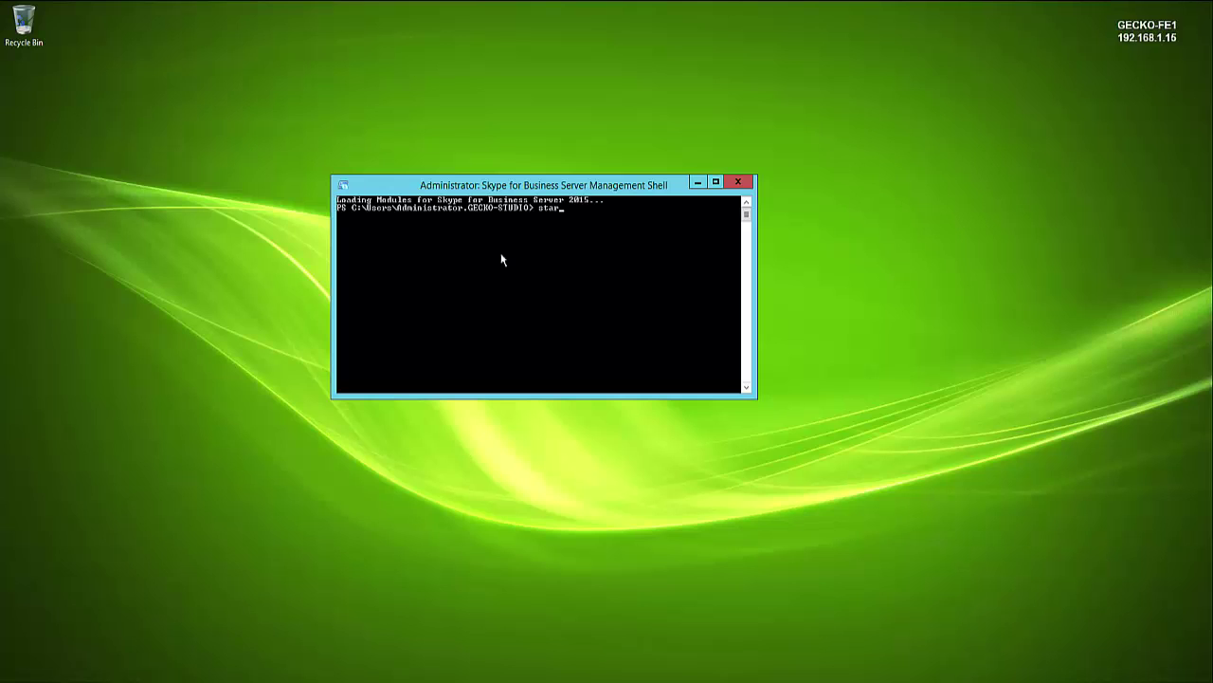
text(t-cspo)
key(Tab)
key(Return)
text(gecko-fe1.ge)
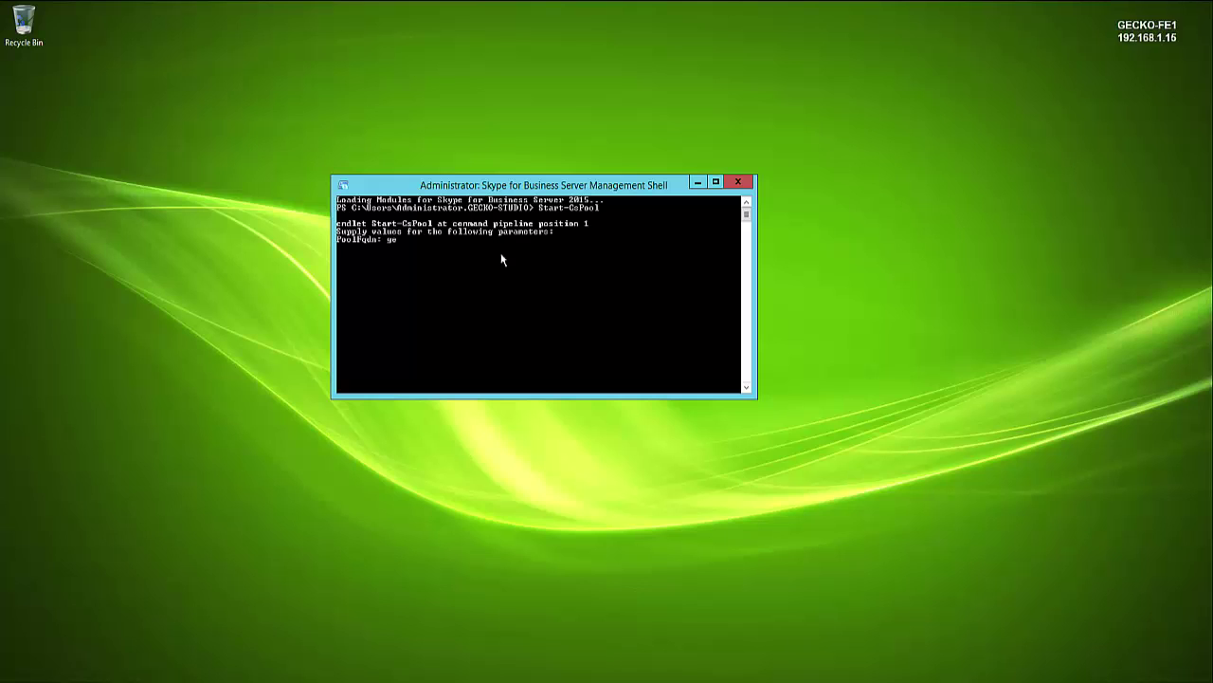
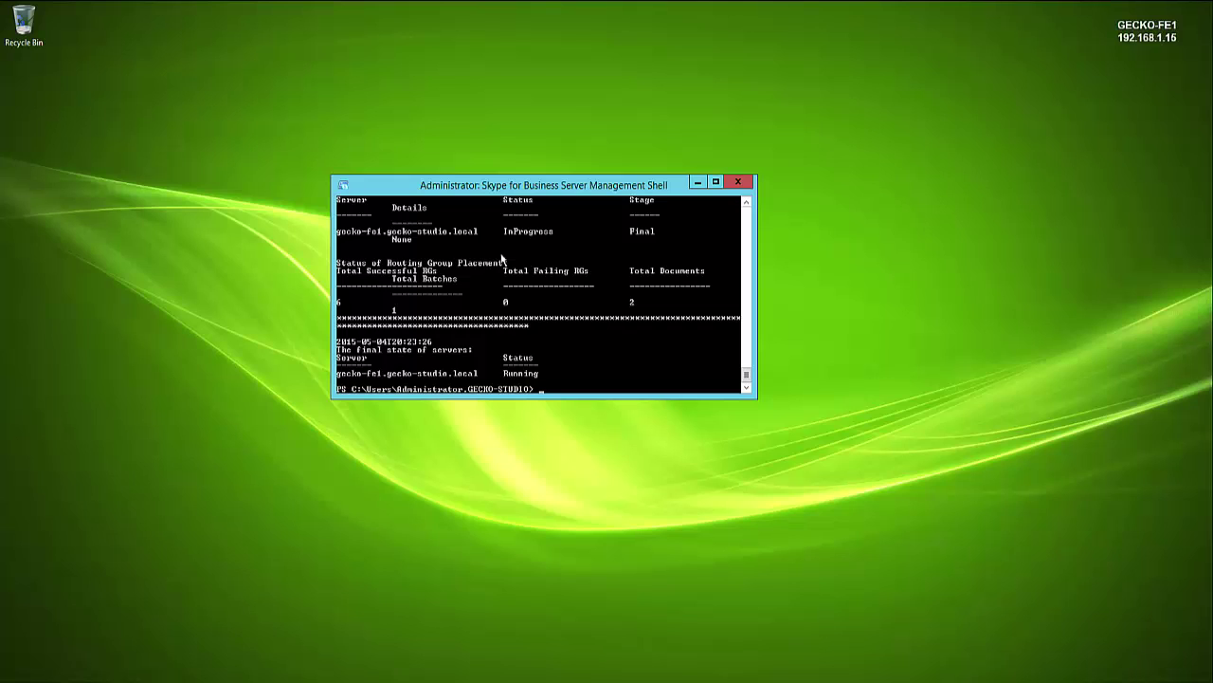
text(t)
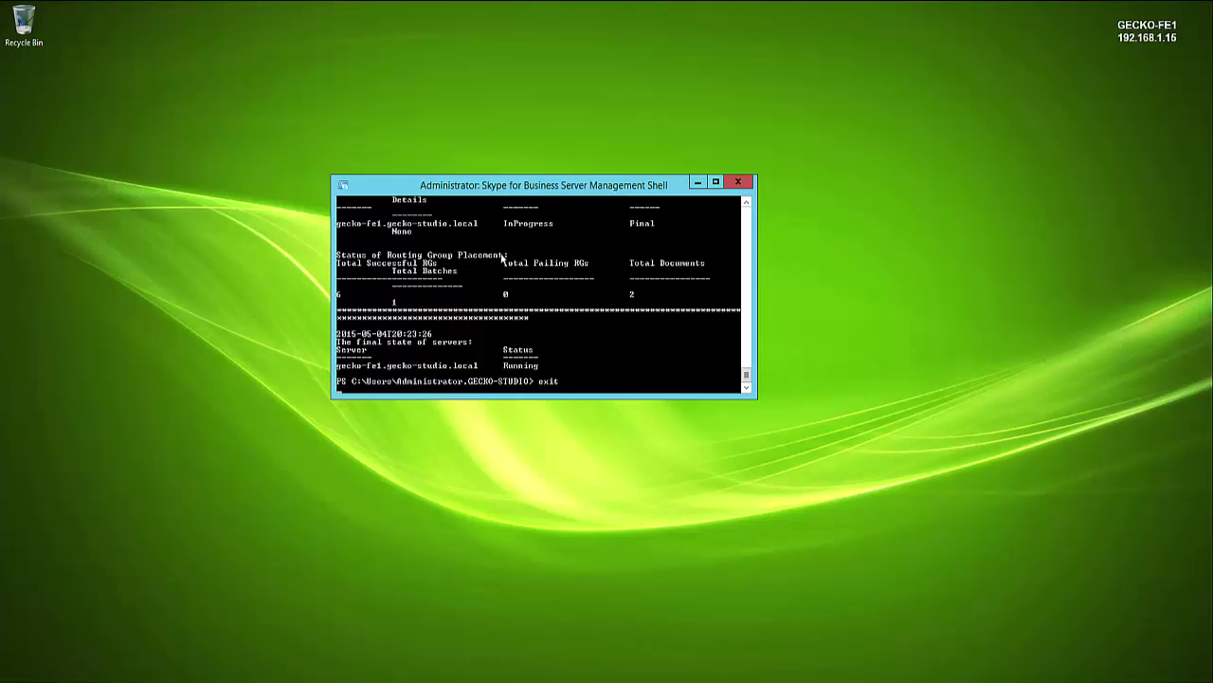
key(Return)
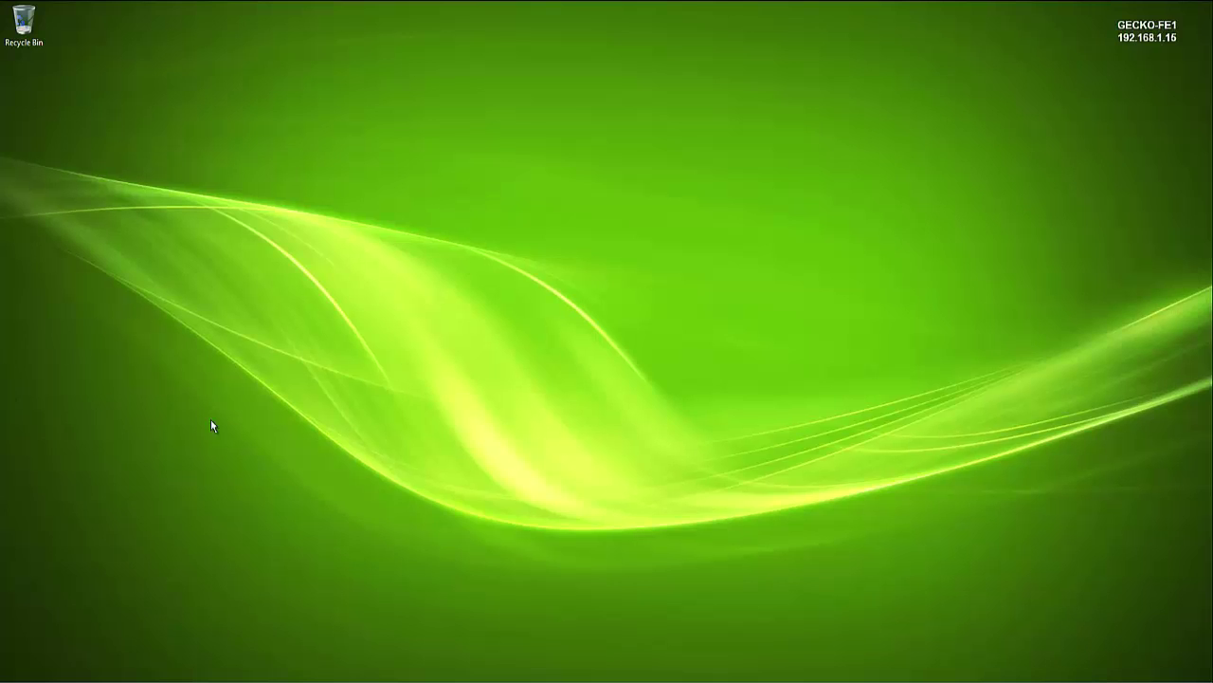
Step: Open the Windows Services console by running services.msc
key(super+r)
text(serv)
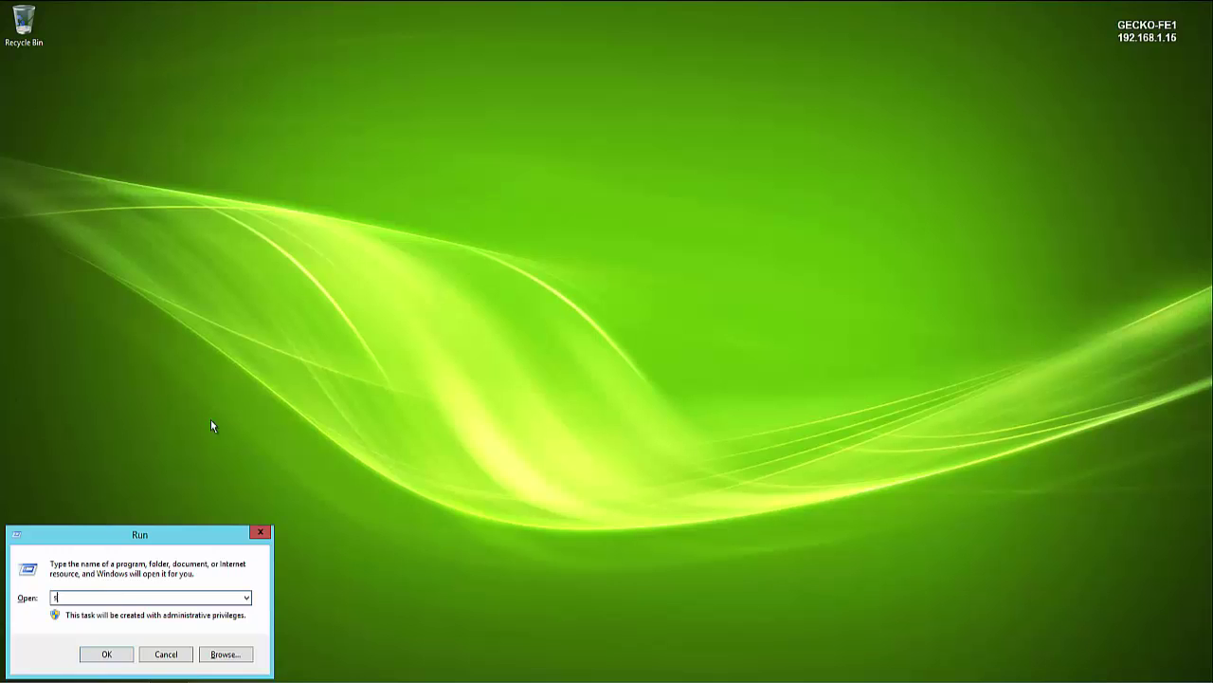
text(ices.msc)
key(Return)
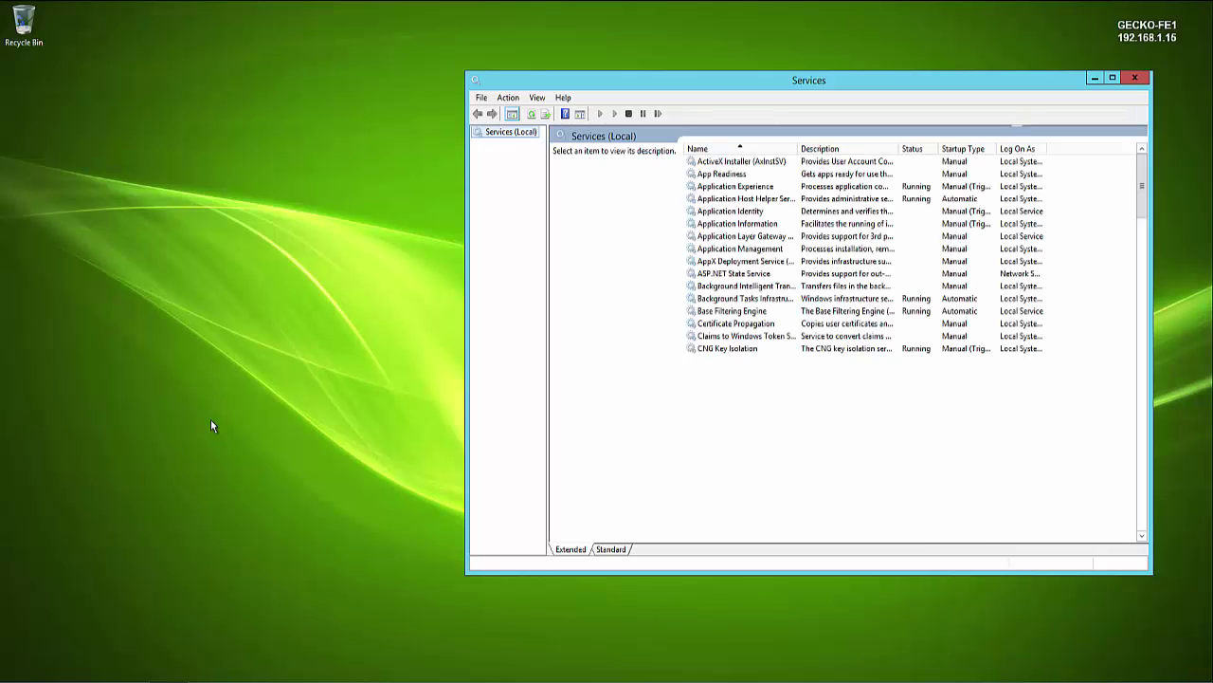
Step: Check the status of the Skype for Business Server services from Application Sharing through XMPP Translating Gateway, and close the Services console
key(l)
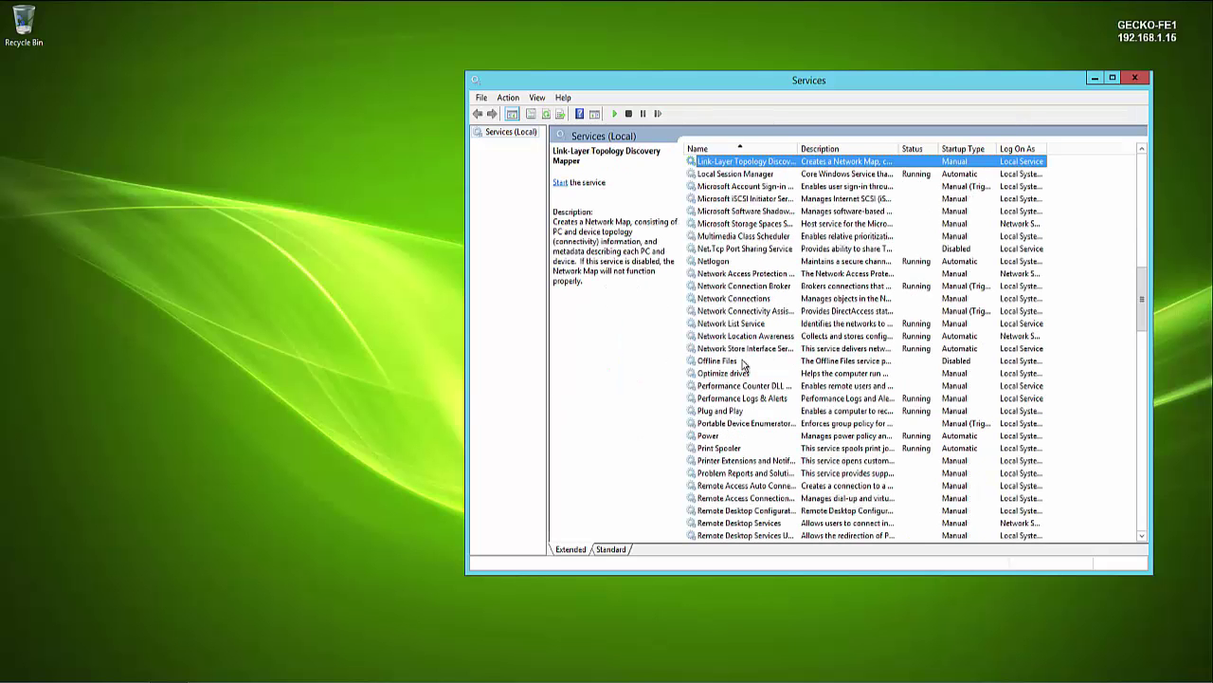
key(s)
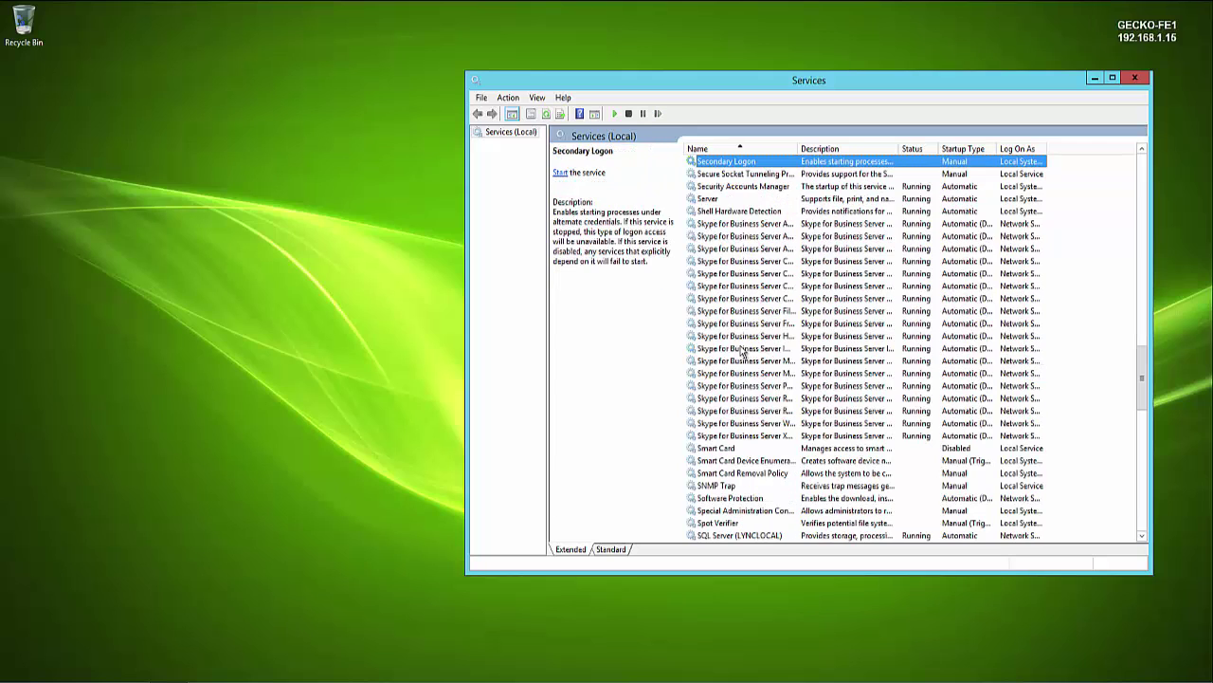
click(749, 225)
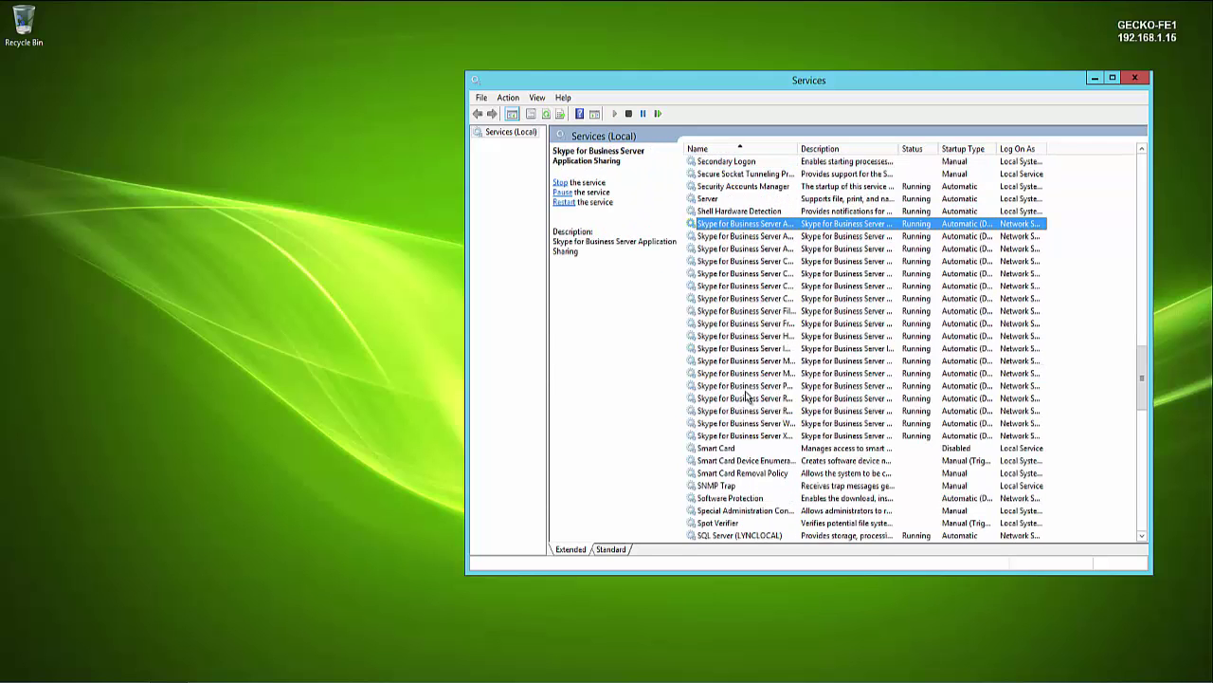
click(748, 437)
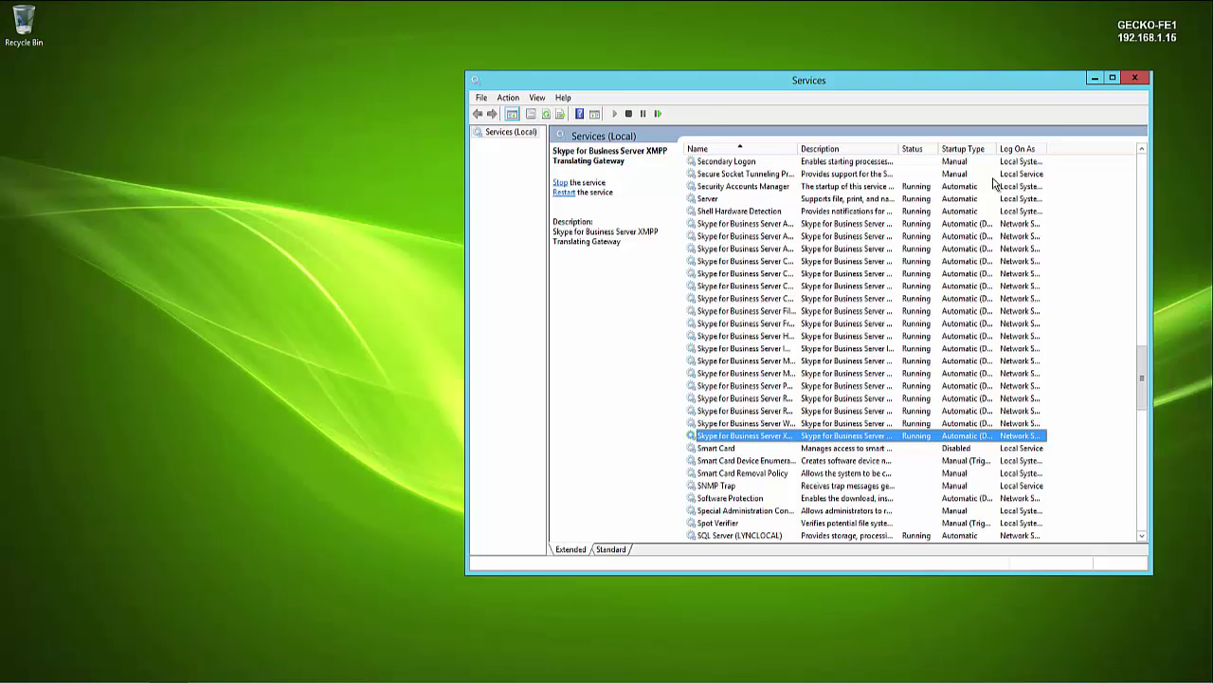
click(1135, 79)
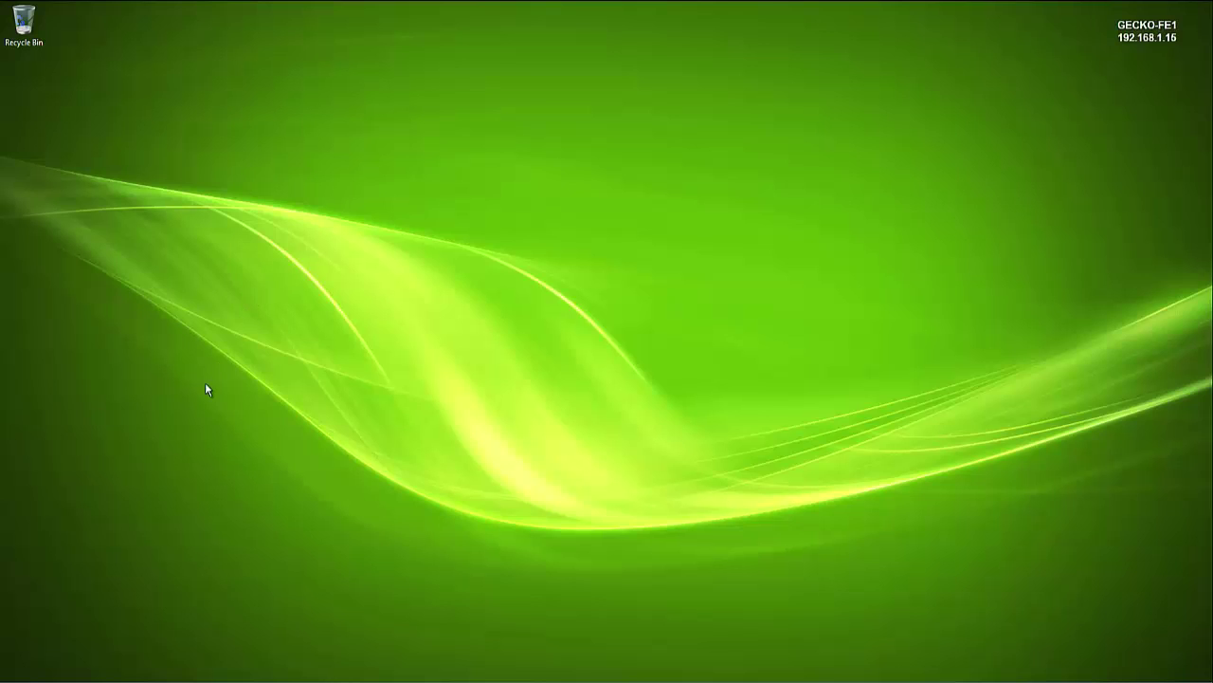
Step: Search the installed apps for "skype" and launch the Skype for Business Server Control Panel
click(23, 667)
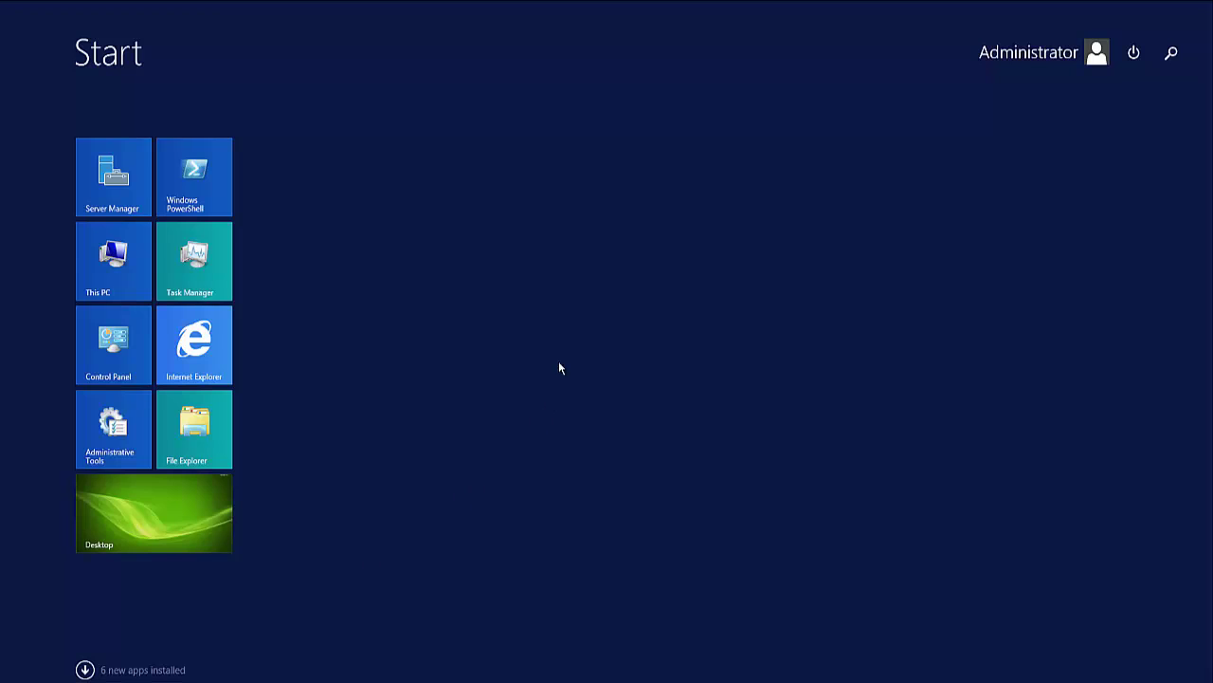
text(skype)
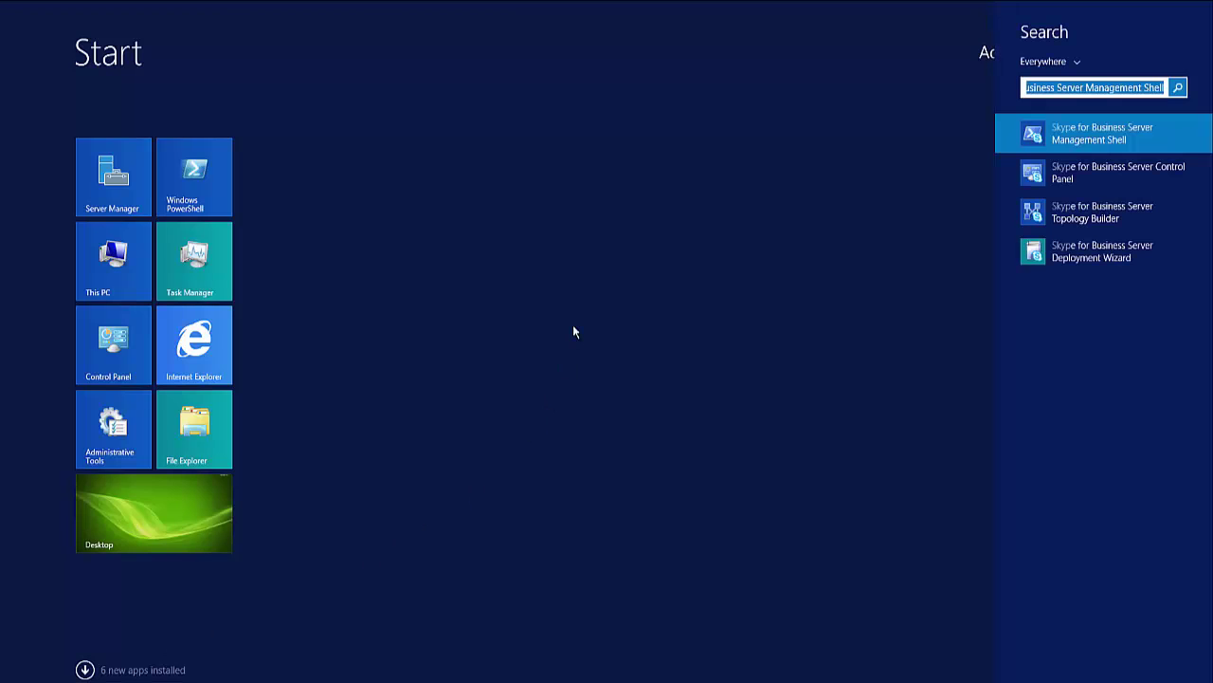
click(1097, 180)
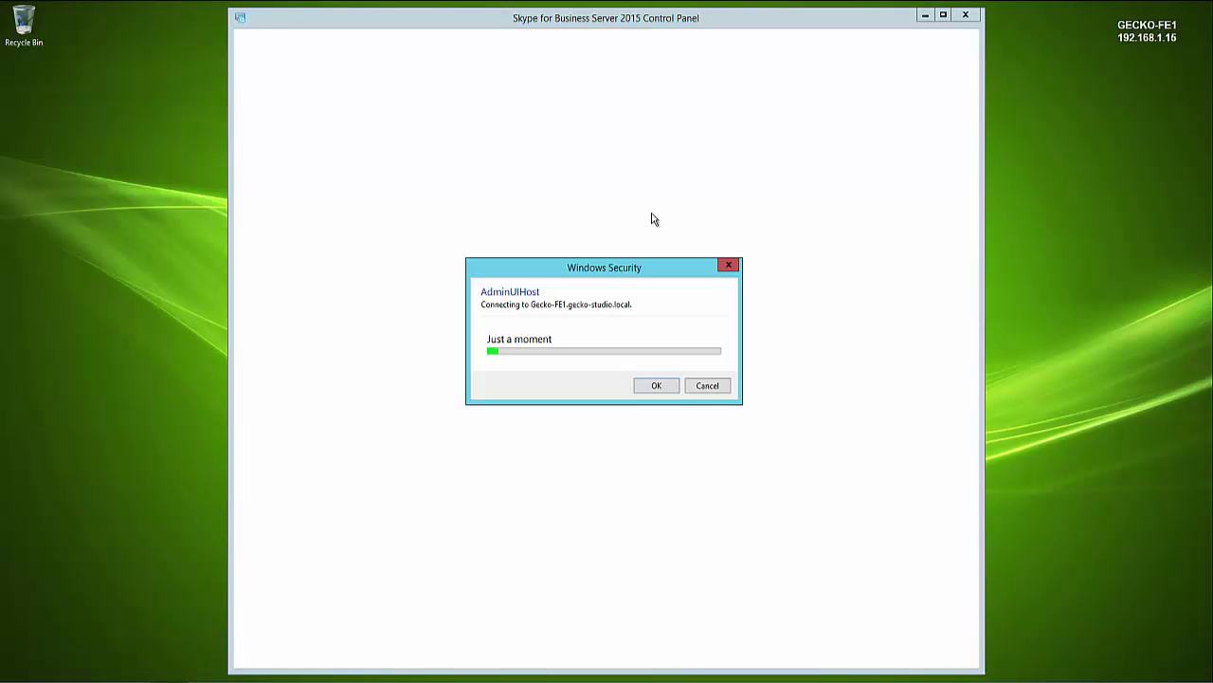
Step: Sign in to the Control Panel as gecko-studio\administrator, entering the account password
click(615, 343)
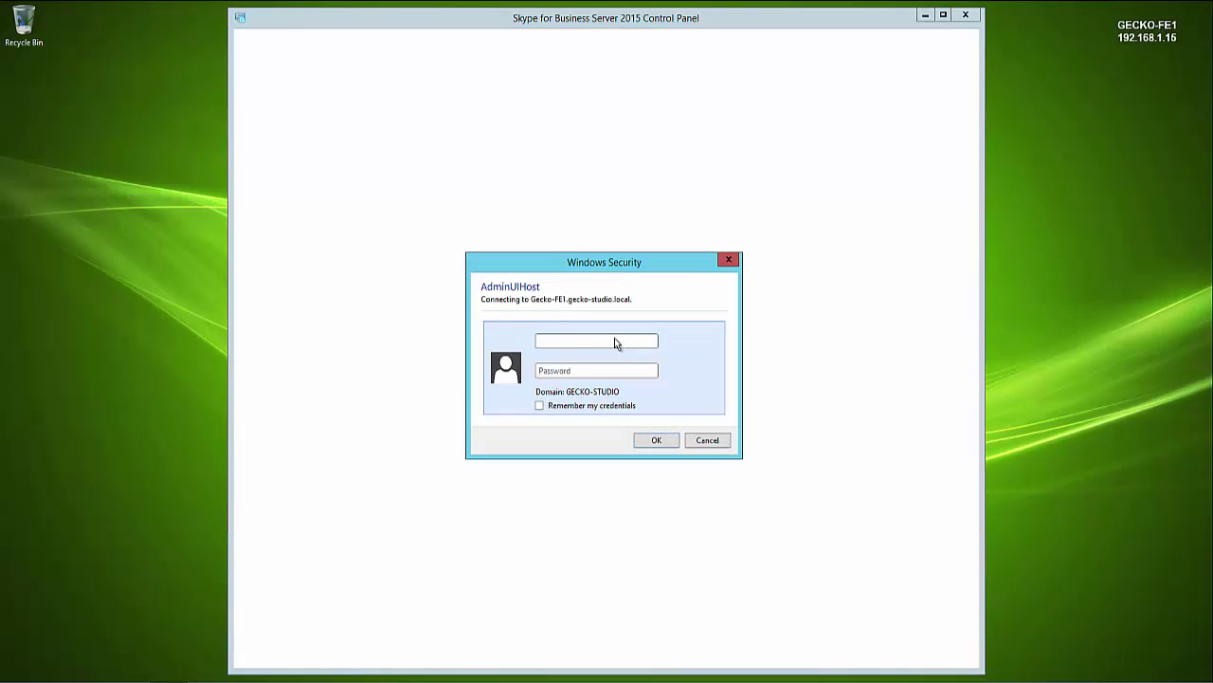
text(gecko-studio\administr)
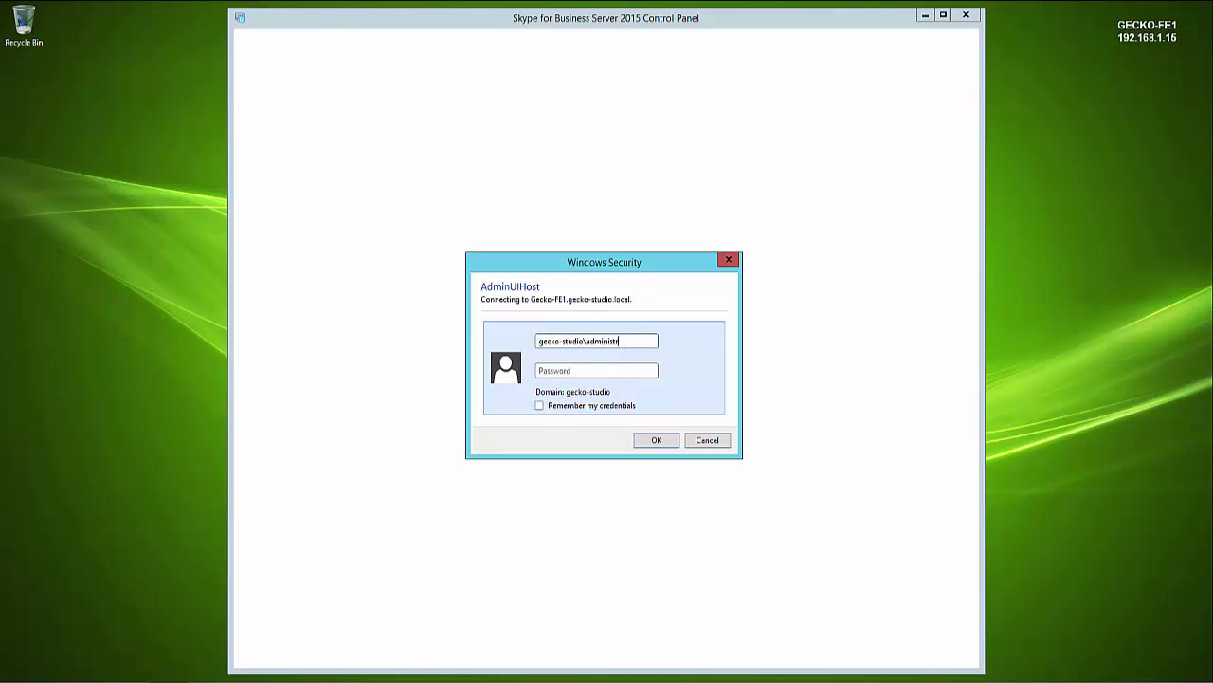
text(ator)
key(Tab)
text(•••••••••••)
key(Return)
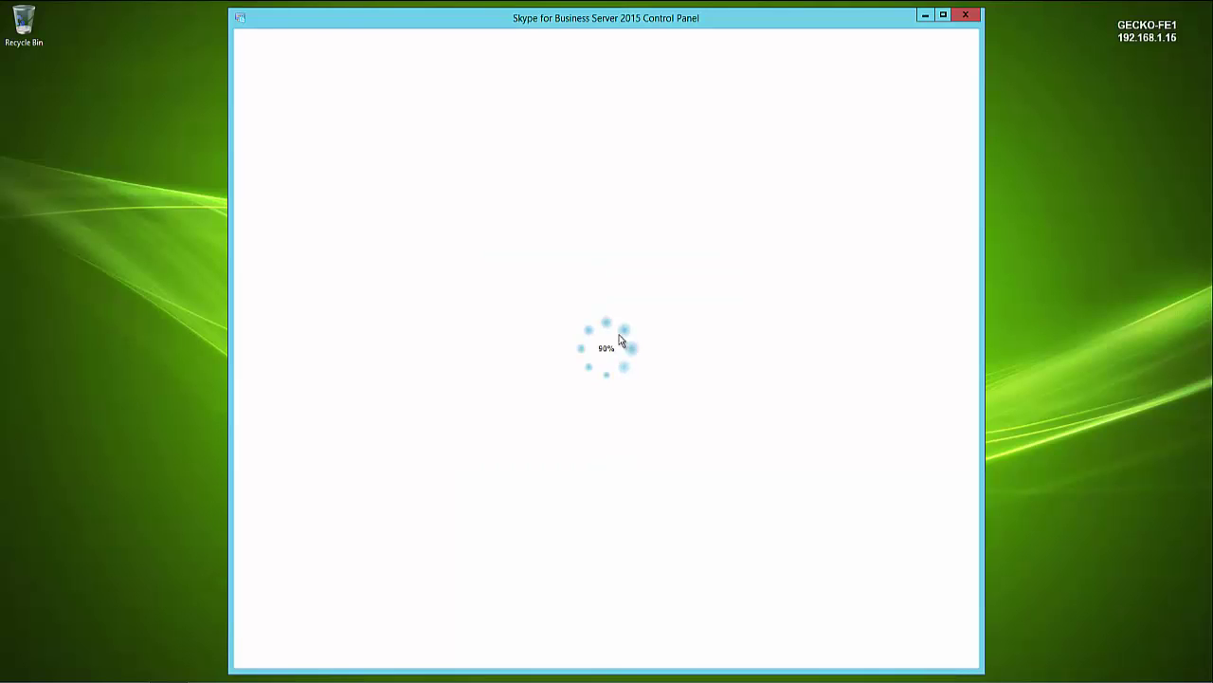